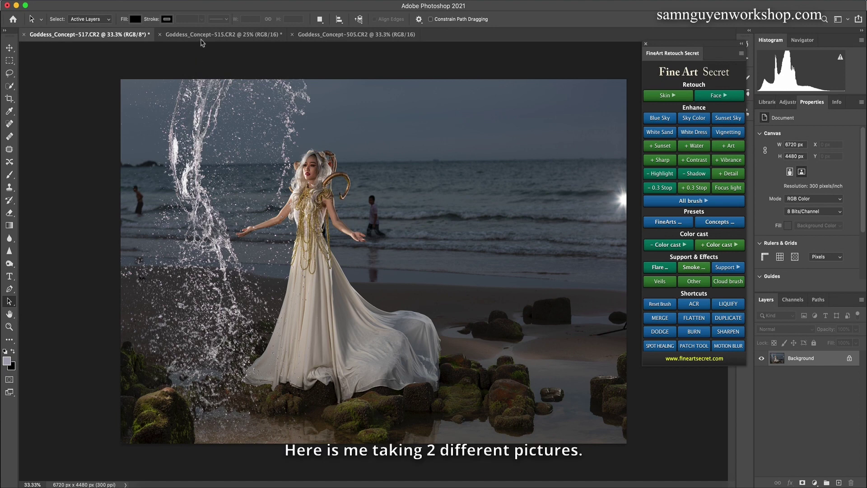
# Step: Compare the Goddess_Concept-517.CR2 and Goddess_Concept-515.CR2 photos by switching between them
pyautogui.click(204, 38)
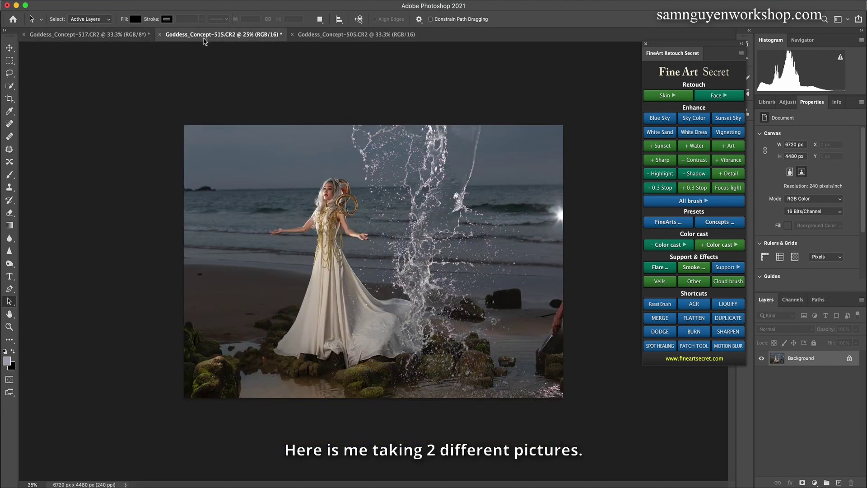
pyautogui.click(123, 34)
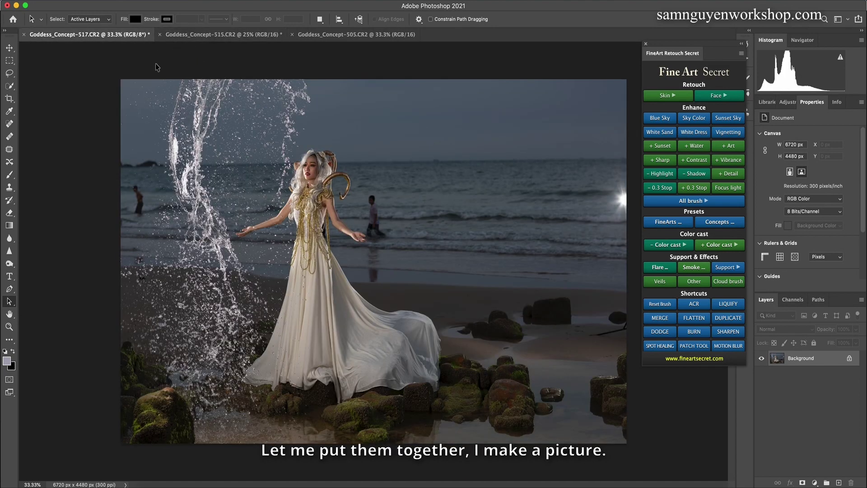
pyautogui.click(223, 36)
pyautogui.click(224, 36)
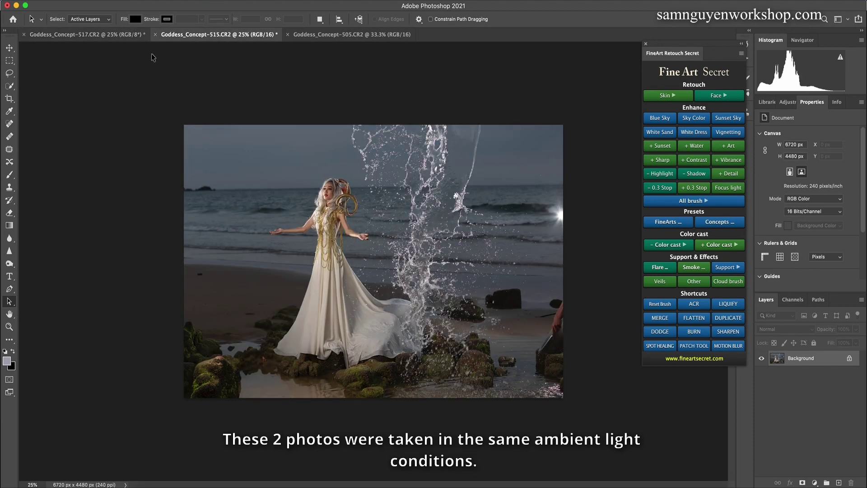
pyautogui.click(119, 35)
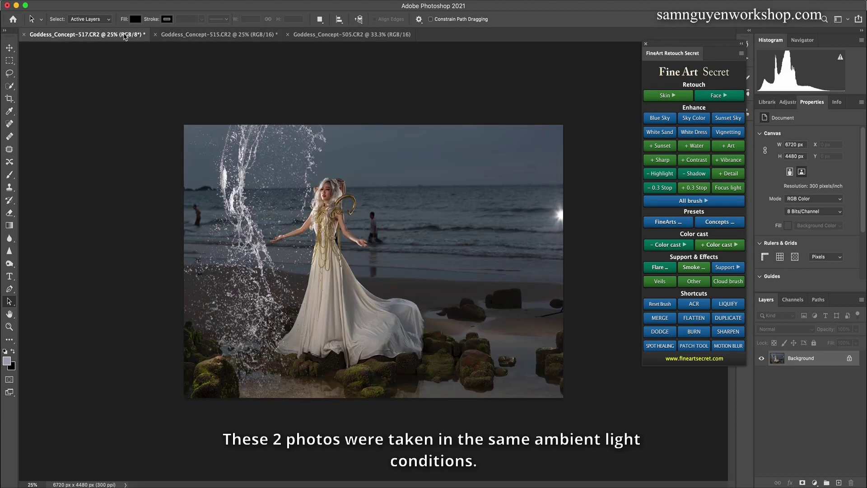
# Step: Float Goddess_Concept-517.CR2, copy its image into Goddess_Concept-515.CR2 accepting the different bit depth, and align it exactly with the canvas
pyautogui.moveTo(125, 37); pyautogui.dragTo(167, 121)
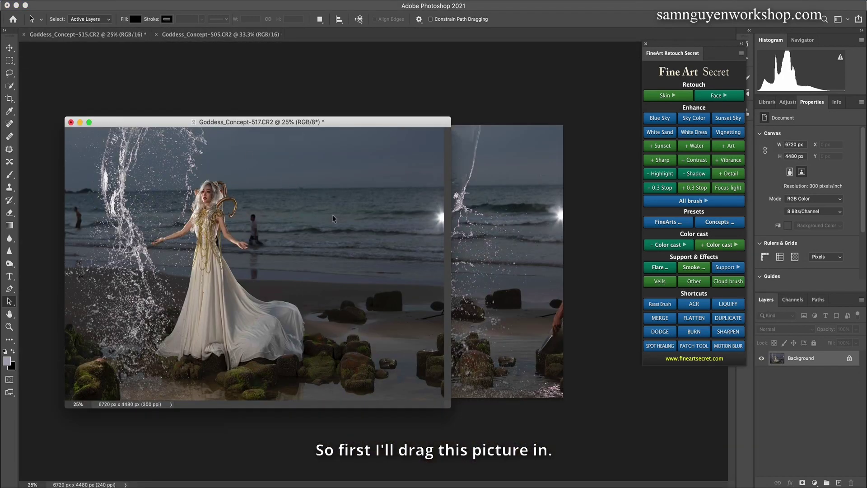
pyautogui.moveTo(323, 120); pyautogui.dragTo(305, 77)
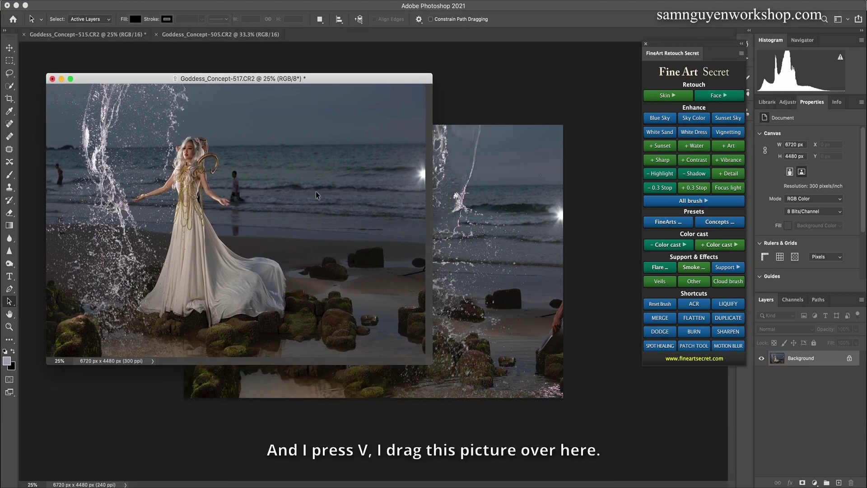
pyautogui.press('v')
pyautogui.moveTo(493, 216); pyautogui.dragTo(476, 207)
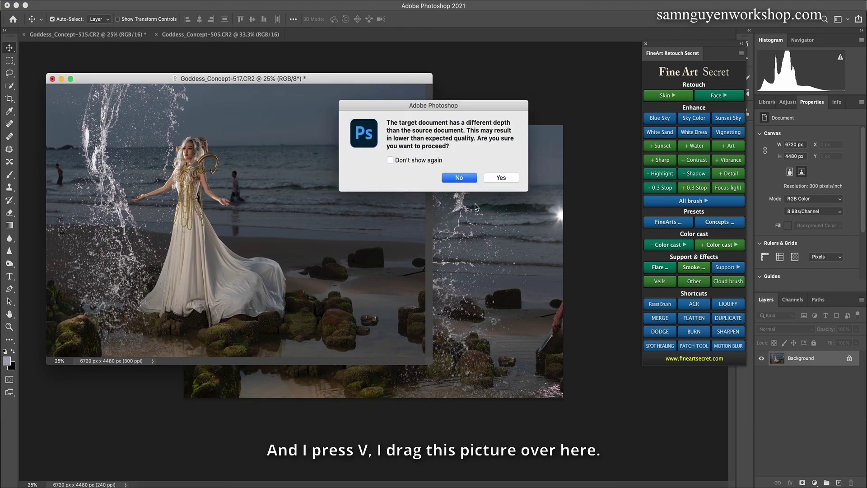
pyautogui.click(501, 177)
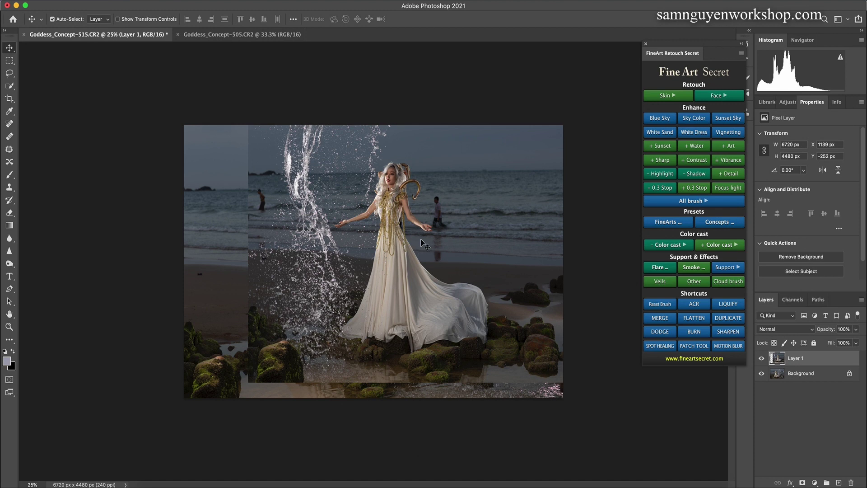
pyautogui.moveTo(424, 242); pyautogui.dragTo(362, 253)
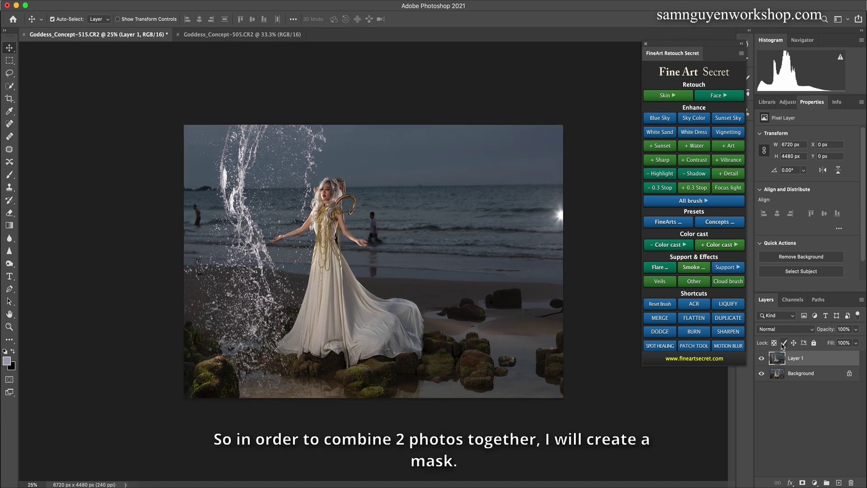
# Step: Add a layer mask to Layer 1 and paint black on it over the bather beside the model's hand
pyautogui.click(802, 482)
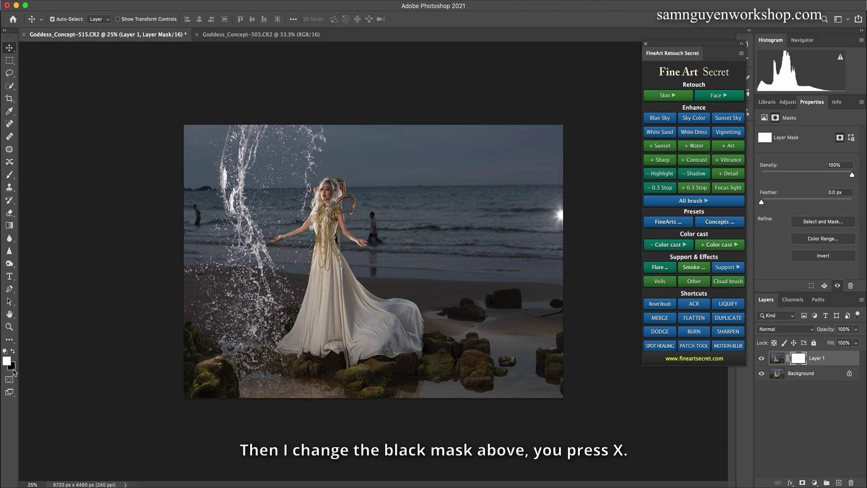
pyautogui.press('x')
pyautogui.press('b')
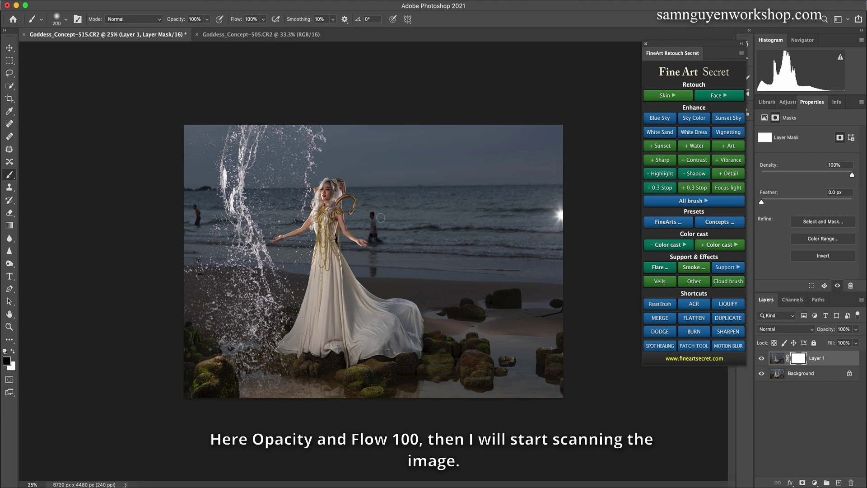
pyautogui.press(']')
pyautogui.press(']')
pyautogui.press(']')
pyautogui.press(']')
pyautogui.moveTo(375, 221)
pyautogui.mouseDown()
pyautogui.moveTo(384, 206)
pyautogui.moveTo(395, 207)
pyautogui.mouseUp()
pyautogui.press('[')
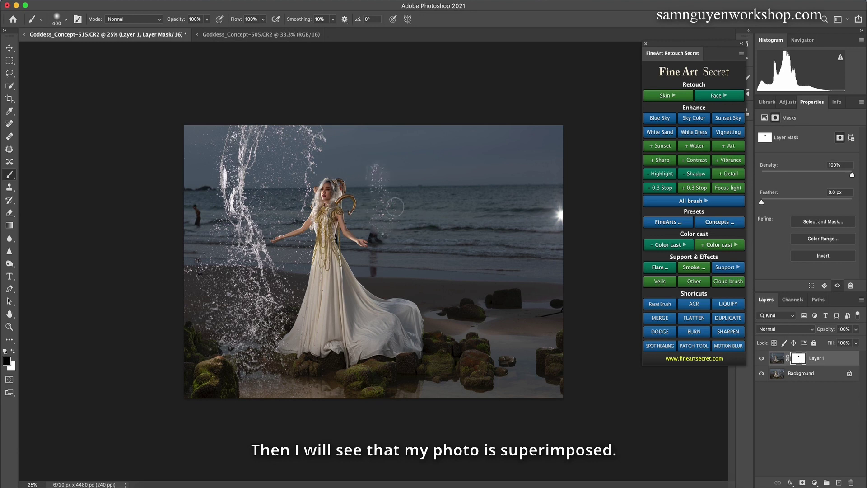
# Step: Paint black on the mask over the sky and sea right of the model with a brush enlarged to 1000 px
pyautogui.press(']')
pyautogui.press(']')
pyautogui.press(']')
pyautogui.moveTo(377, 170)
pyautogui.mouseDown()
pyautogui.moveTo(348, 122)
pyautogui.moveTo(387, 150)
pyautogui.moveTo(433, 212)
pyautogui.mouseUp()
pyautogui.press(']')
pyautogui.press(']')
pyautogui.press(']')
pyautogui.moveTo(412, 110)
pyautogui.mouseDown()
pyautogui.moveTo(484, 247)
pyautogui.moveTo(487, 212)
pyautogui.mouseUp()
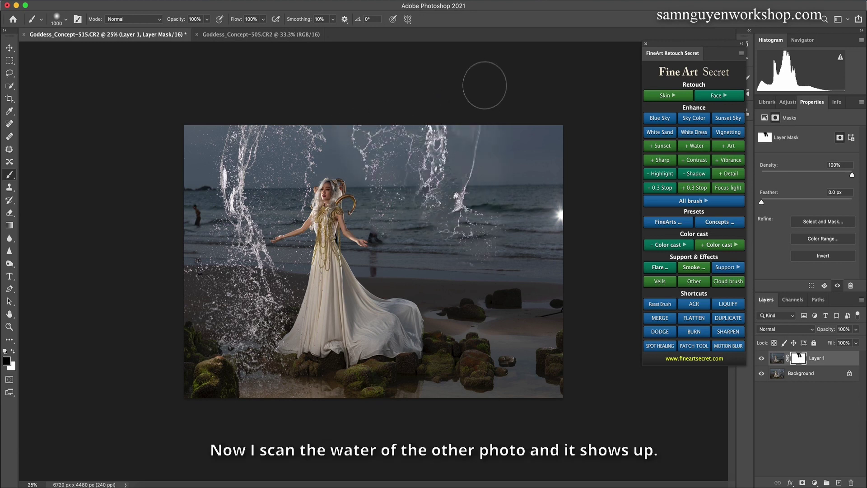
# Step: Extend the black mask painting down over the splash beside the dress to the rocks
pyautogui.moveTo(455, 241)
pyautogui.mouseDown()
pyautogui.moveTo(432, 316)
pyautogui.moveTo(430, 274)
pyautogui.moveTo(416, 253)
pyautogui.moveTo(402, 339)
pyautogui.moveTo(392, 266)
pyautogui.moveTo(429, 316)
pyautogui.moveTo(383, 359)
pyautogui.moveTo(392, 289)
pyautogui.mouseUp()
pyautogui.press('[')
pyautogui.press('[')
pyautogui.press('[')
pyautogui.press('[')
pyautogui.press('[')
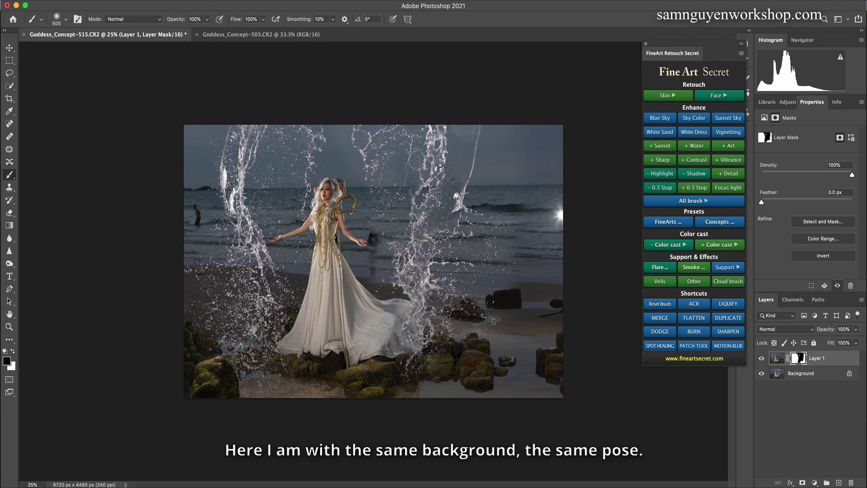
# Step: Refine the mask close to the model's outstretched hand with a black 200 px brush to hide the leftover bather
pyautogui.press('super+equal')
pyautogui.press('super+equal')
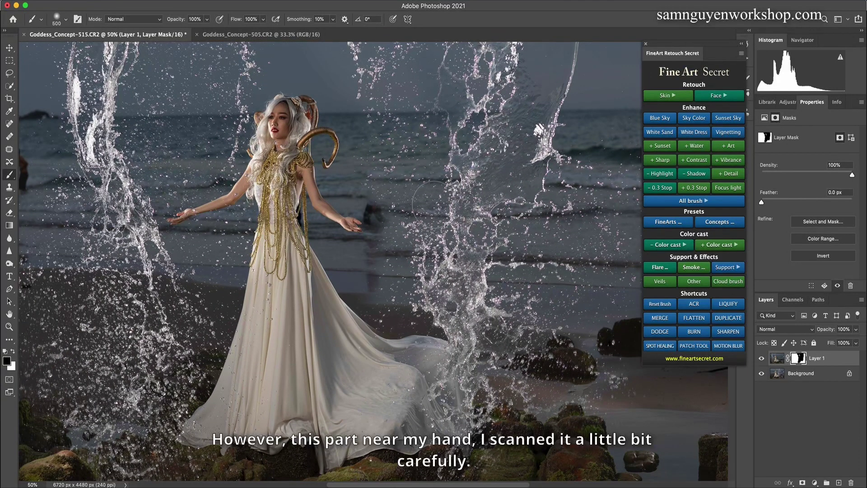
pyautogui.press('[')
pyautogui.press('[')
pyautogui.press('[')
pyautogui.press('[')
pyautogui.press('[')
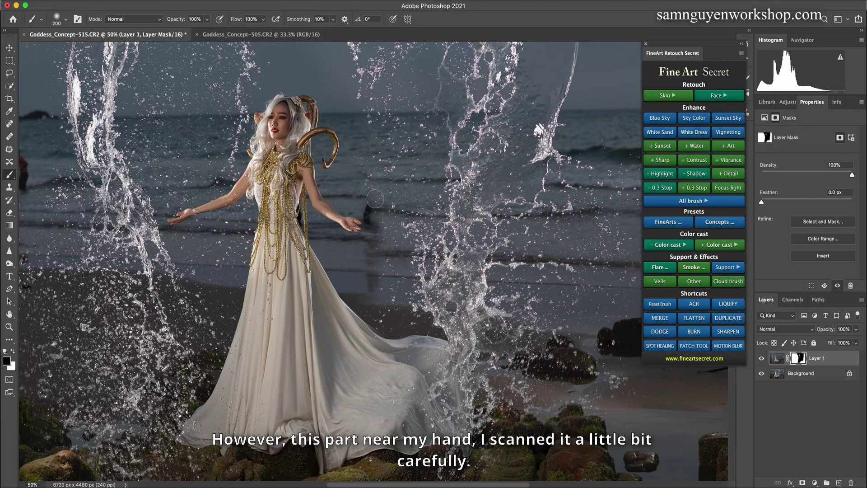
pyautogui.press('[')
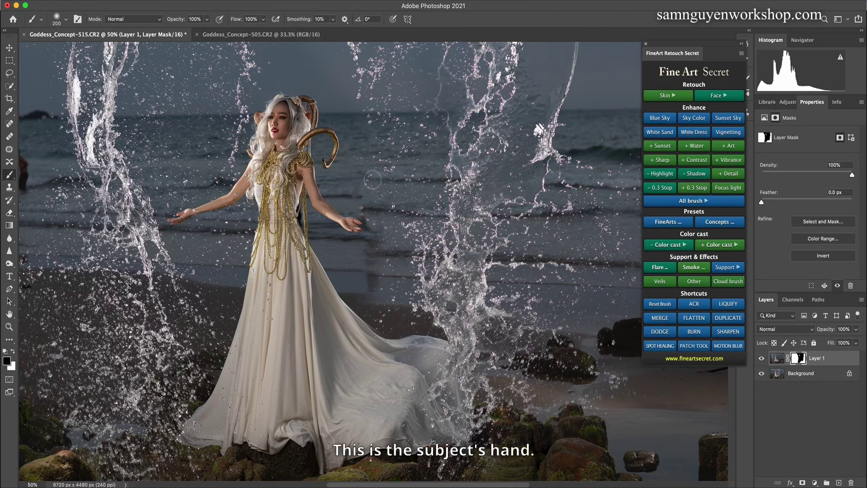
# Step: Touch up the mask around the model's hand with white and a small 60 px brush
pyautogui.press(']')
pyautogui.press(']')
pyautogui.press(']')
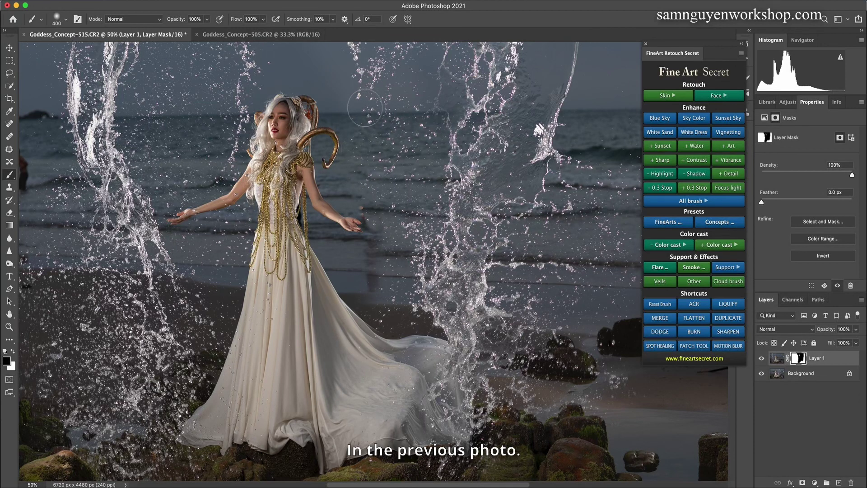
pyautogui.press(']')
pyautogui.press(']')
pyautogui.press(']')
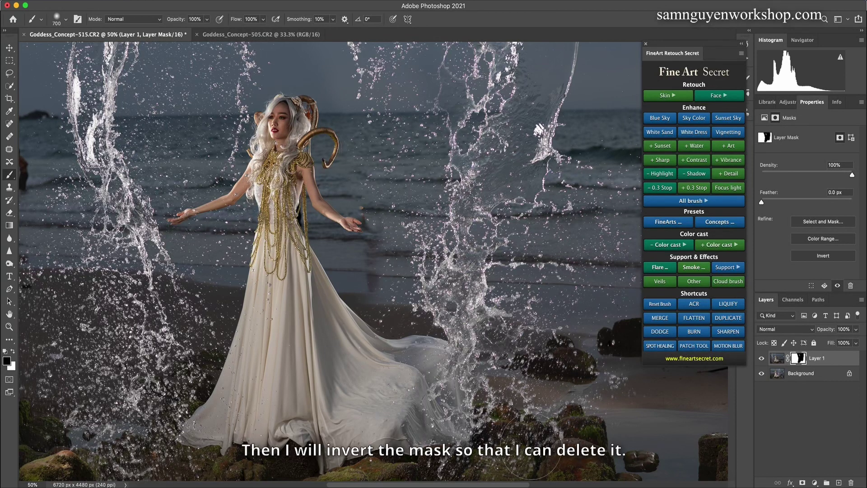
pyautogui.press('x')
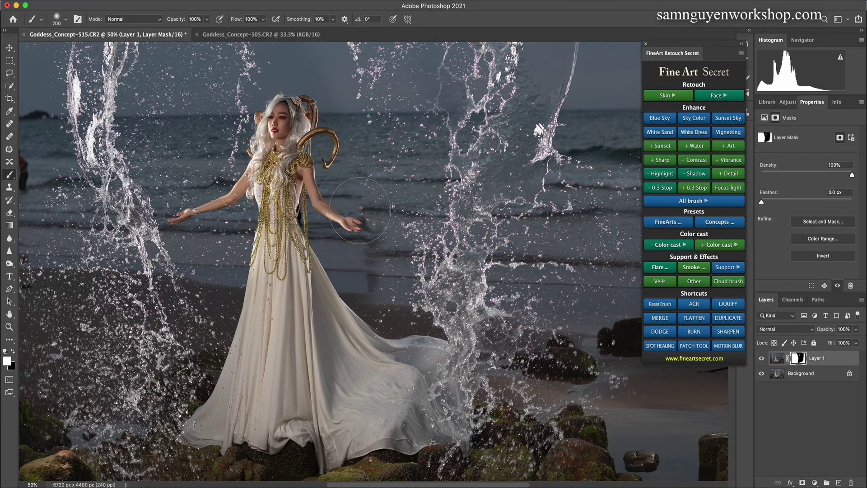
pyautogui.press('[')
pyautogui.press('[')
pyautogui.press('[')
pyautogui.press('[')
pyautogui.press('[')
pyautogui.press('[')
pyautogui.press('[')
pyautogui.press('super+minus')
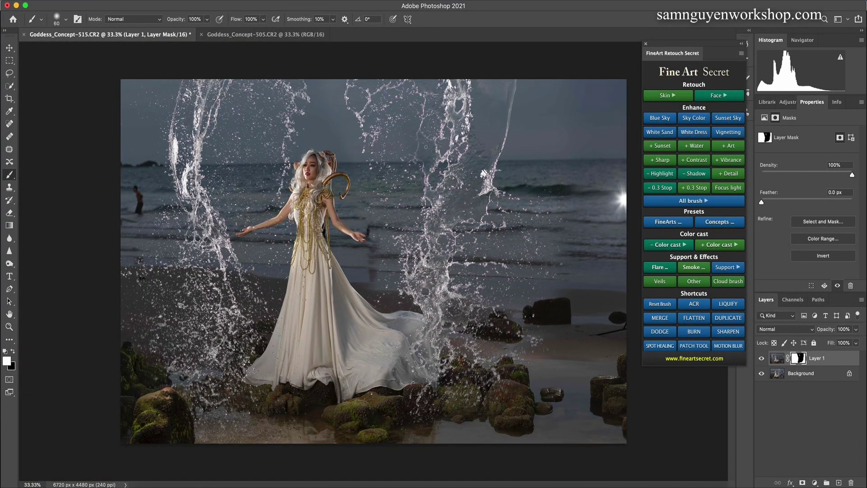
# Step: Paint black on the mask over the rocks and wet shore right of the dress with a 1700 px brush
pyautogui.press(']')
pyautogui.press(']')
pyautogui.press(']')
pyautogui.press(']')
pyautogui.press(']')
pyautogui.press(']')
pyautogui.press(']')
pyautogui.press(']')
pyautogui.press(']')
pyautogui.press(']')
pyautogui.press(']')
pyautogui.press(']')
pyautogui.press(']')
pyautogui.press(']')
pyautogui.press(']')
pyautogui.press(']')
pyautogui.press(']')
pyautogui.moveTo(463, 369)
pyautogui.mouseDown()
pyautogui.moveTo(533, 395)
pyautogui.moveTo(517, 408)
pyautogui.moveTo(530, 427)
pyautogui.moveTo(589, 409)
pyautogui.moveTo(617, 431)
pyautogui.moveTo(613, 404)
pyautogui.moveTo(572, 419)
pyautogui.mouseUp()
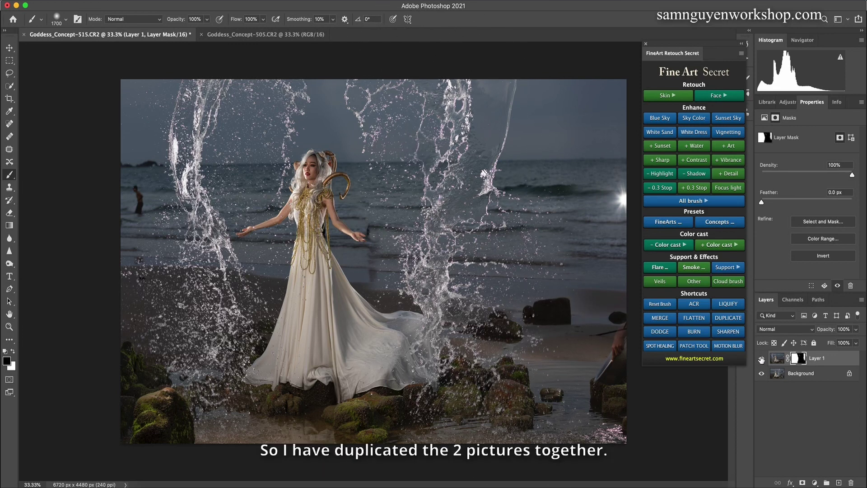
# Step: Toggle the visibility of Layer 1 to compare the photo before and after blending
pyautogui.click(762, 359)
pyautogui.click(761, 359)
pyautogui.click(761, 359)
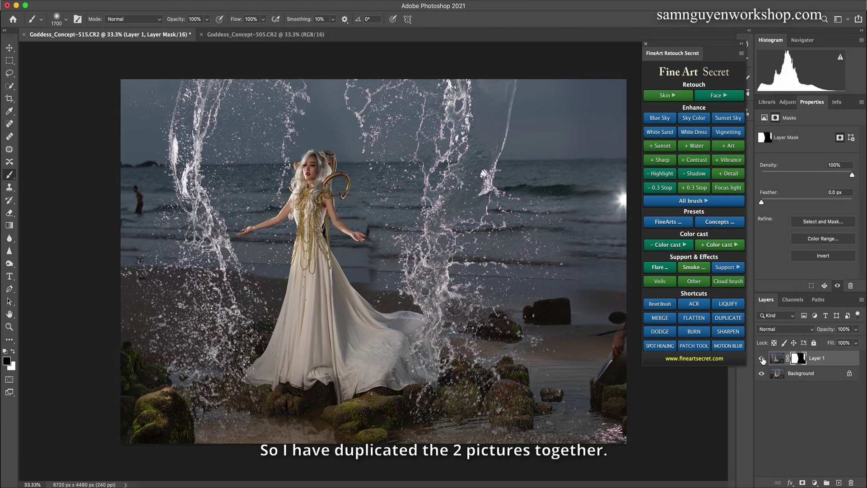
pyautogui.click(762, 360)
pyautogui.click(761, 360)
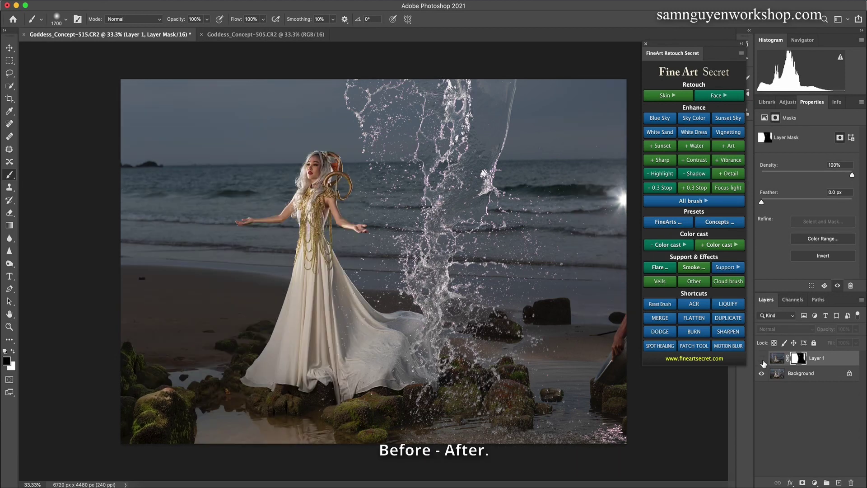
pyautogui.click(762, 360)
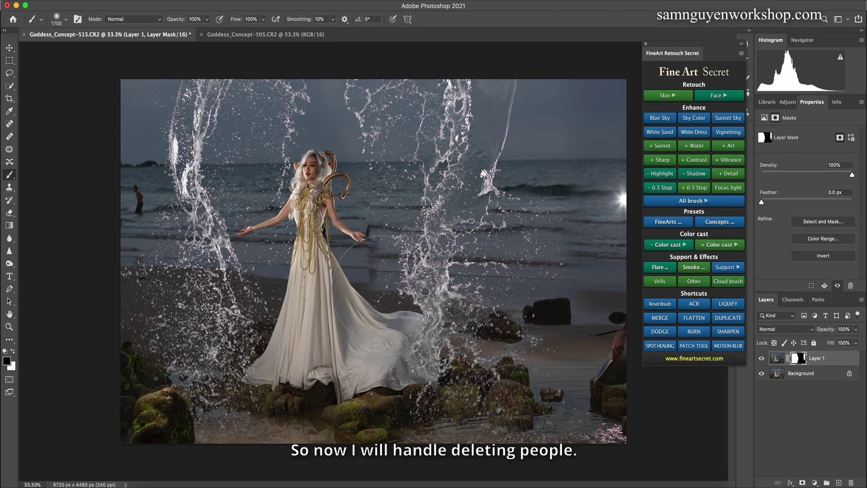
# Step: Merge the visible content into a new layer and stretch its right half to about 116% width to push the person out of frame
pyautogui.click(659, 319)
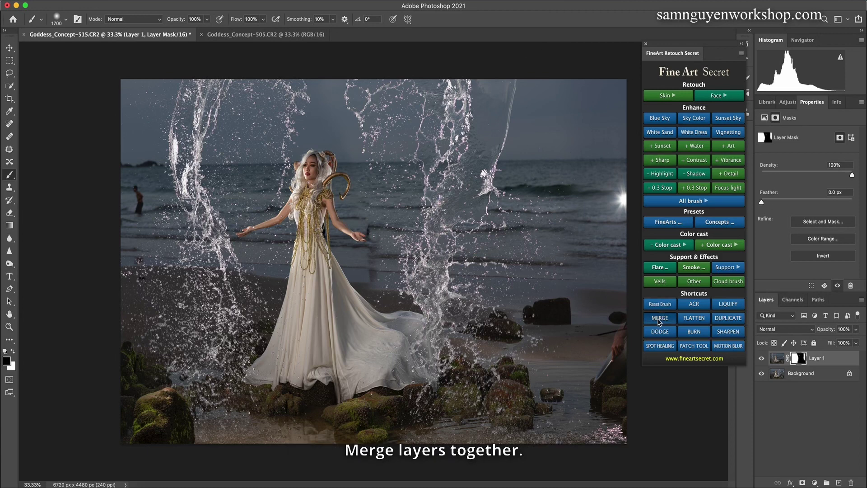
pyautogui.press('super+minus')
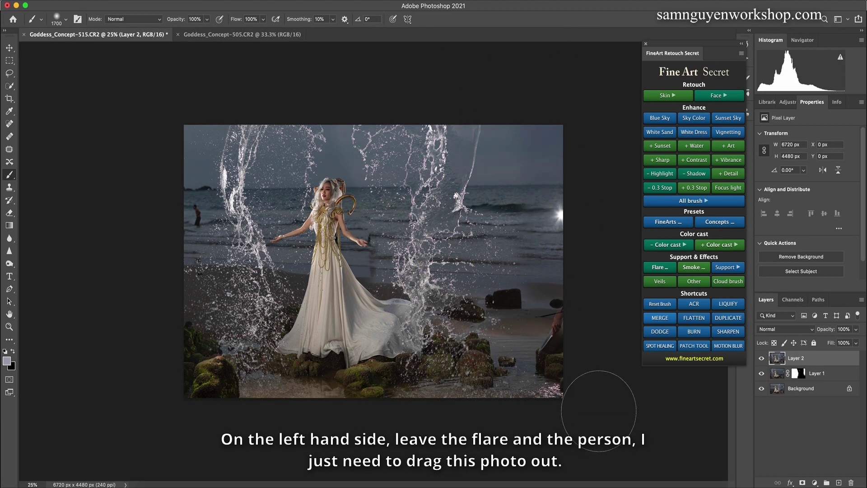
pyautogui.press('m')
pyautogui.moveTo(595, 412)
pyautogui.mouseDown()
pyautogui.moveTo(456, 259)
pyautogui.moveTo(359, 53)
pyautogui.moveTo(371, 47)
pyautogui.mouseUp()
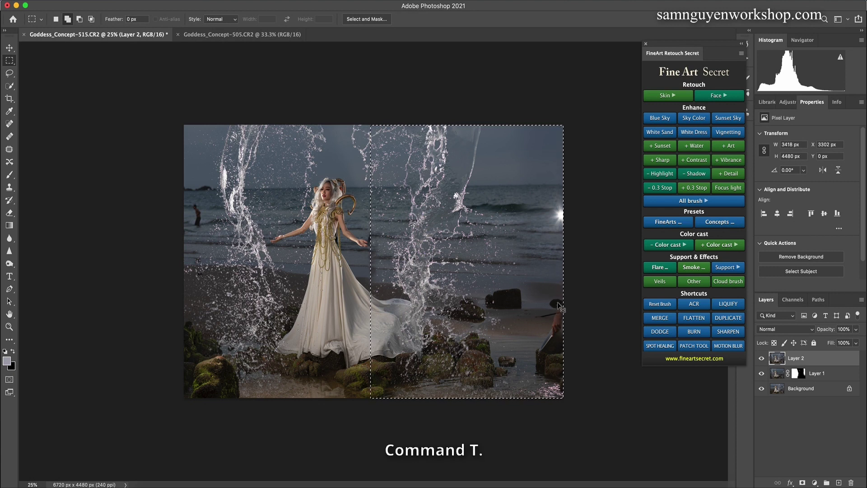
pyautogui.press('super+t')
pyautogui.moveTo(562, 261); pyautogui.dragTo(594, 261)
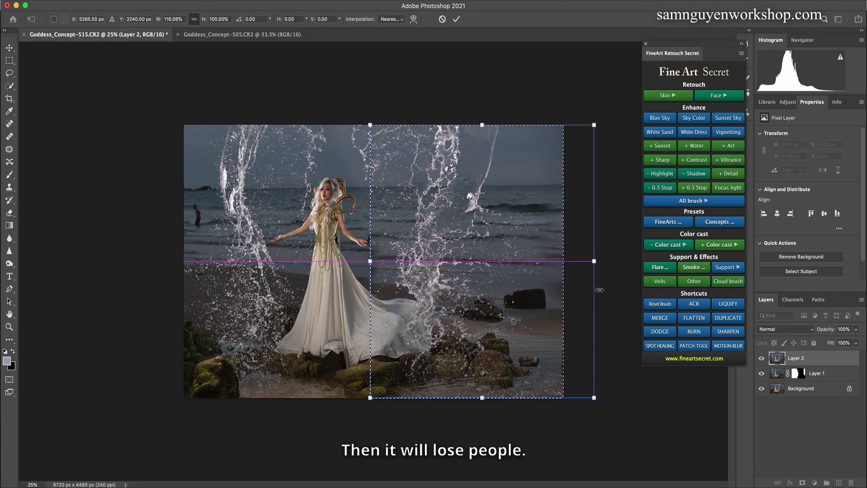
pyautogui.press('Return')
pyautogui.press('m')
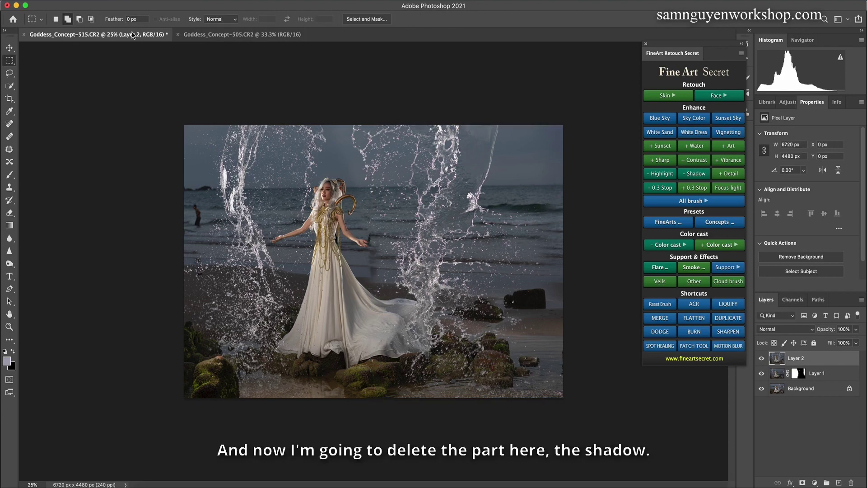
# Step: Lasso the dark bather remnant beside the model's hand, fill it from its surroundings, and deselect
pyautogui.press('super+plus')
pyautogui.press('super+plus')
pyautogui.press('super+plus')
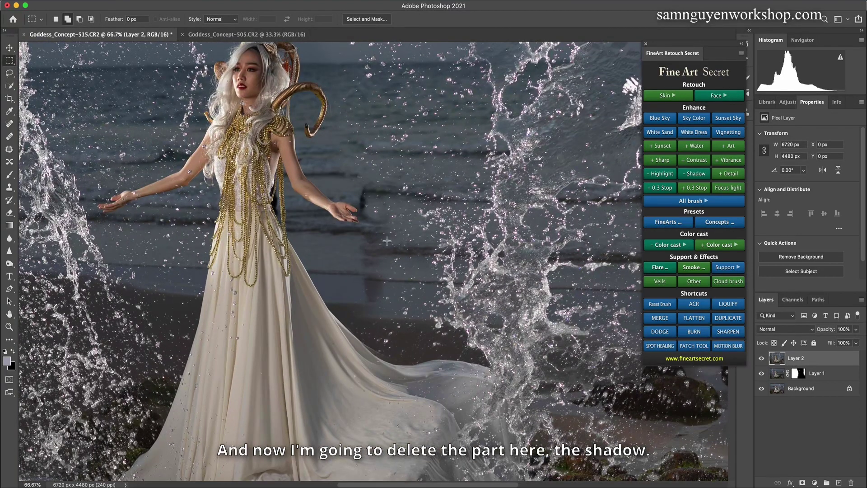
pyautogui.press('l')
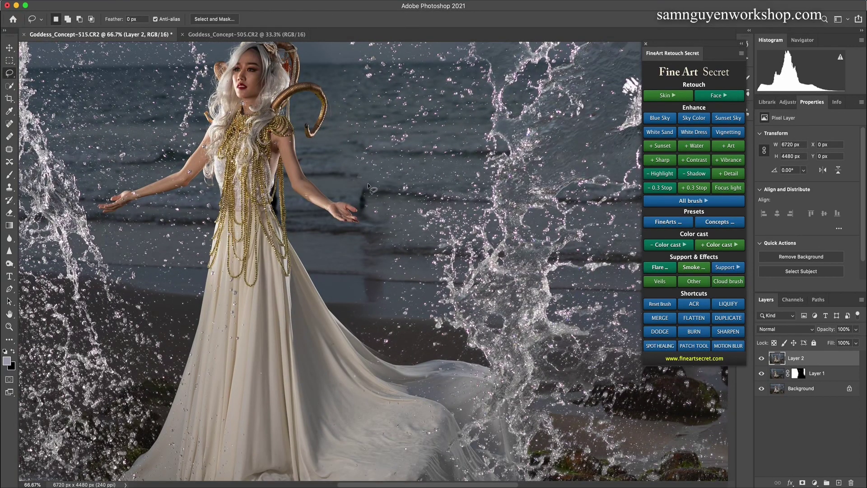
pyautogui.moveTo(361, 185)
pyautogui.mouseDown()
pyautogui.moveTo(369, 207)
pyautogui.moveTo(363, 186)
pyautogui.mouseUp()
pyautogui.hotkey('shift', 'F5')
pyautogui.press('Return')
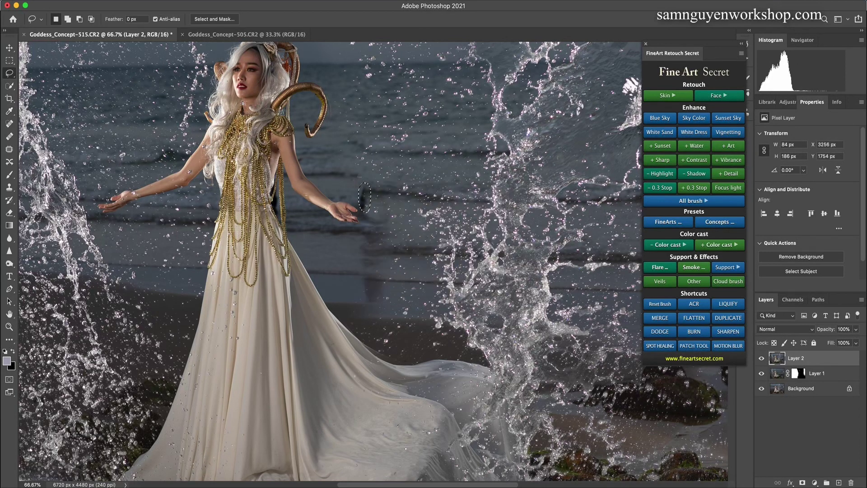
pyautogui.press('super+d')
# Step: Lasso and fill the remaining shadow patches in the water below the model's hand, and deselect
pyautogui.moveTo(374, 229)
pyautogui.mouseDown()
pyautogui.moveTo(362, 290)
pyautogui.moveTo(383, 282)
pyautogui.moveTo(353, 263)
pyautogui.moveTo(361, 284)
pyautogui.moveTo(359, 231)
pyautogui.mouseUp()
pyautogui.hotkey('shift', 'F5')
pyautogui.press('Return')
pyautogui.press('super+d')
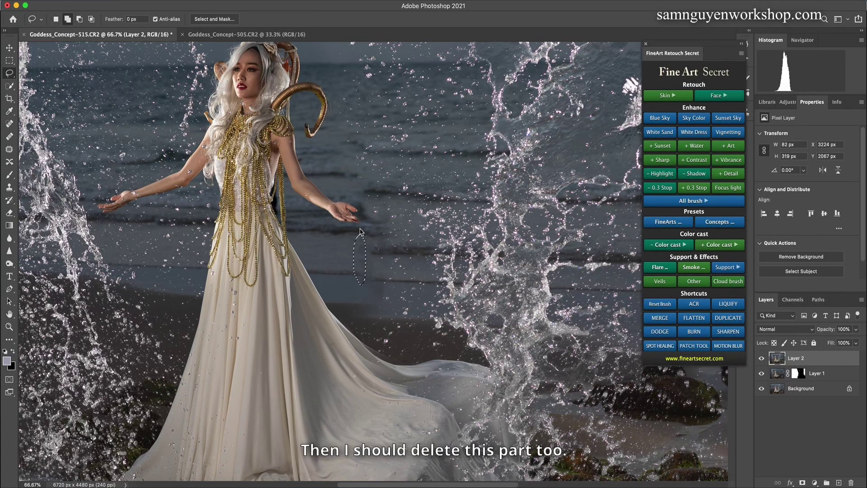
pyautogui.hotkey('shift', 'F5')
pyautogui.press('Return')
pyautogui.press('super+d')
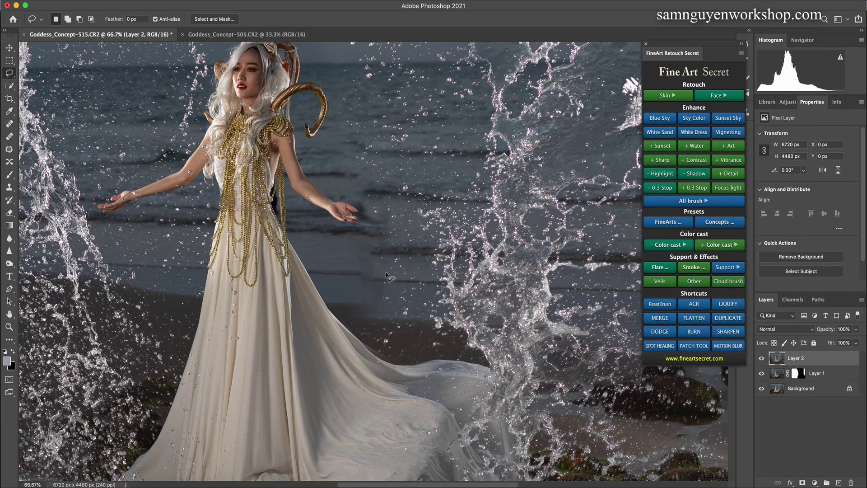
# Step: Lasso the uneven patch of water beside the dress below the model's outstretched hand, content-aware fill it, and deselect
pyautogui.moveTo(374, 274)
pyautogui.mouseDown()
pyautogui.moveTo(351, 270)
pyautogui.moveTo(371, 270)
pyautogui.mouseUp()
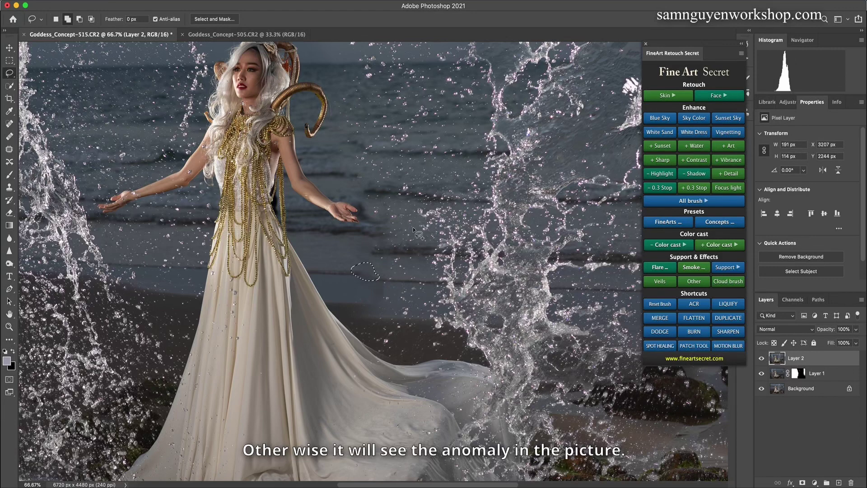
pyautogui.hotkey('shift', 'F5')
pyautogui.press('Return')
pyautogui.press('super+d')
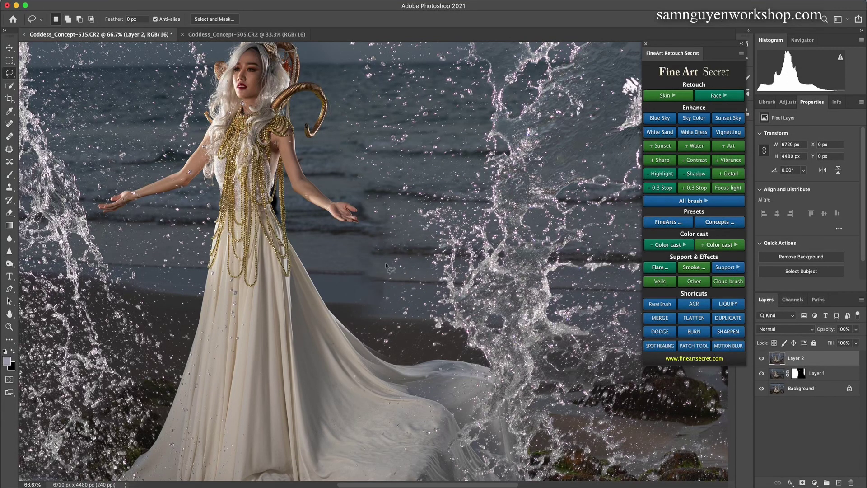
# Step: Lasso the standing bather in the sea at the photo's far left edge, fill the area from its surroundings, and deselect
pyautogui.hscroll(-10, 279, 256)
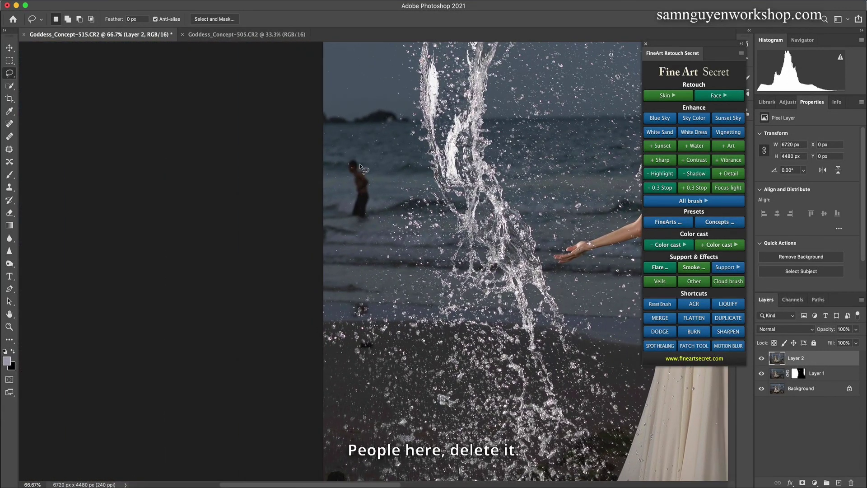
pyautogui.moveTo(349, 159)
pyautogui.mouseDown()
pyautogui.moveTo(354, 221)
pyautogui.moveTo(370, 205)
pyautogui.moveTo(361, 159)
pyautogui.mouseUp()
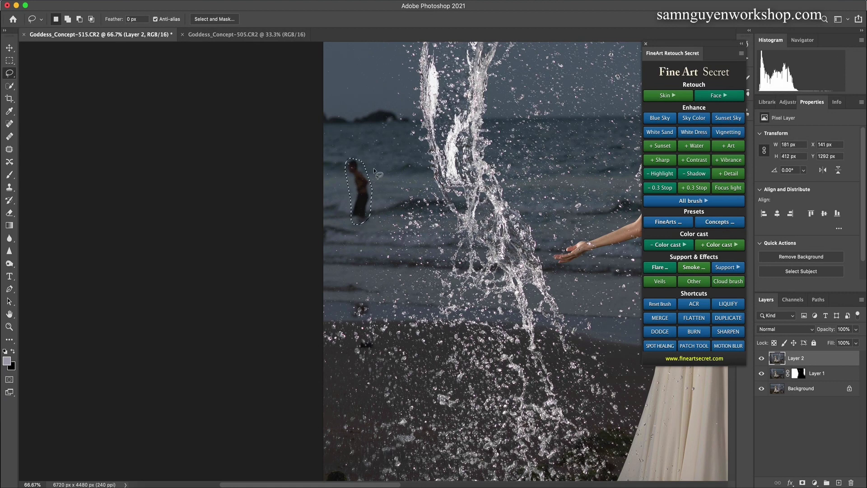
pyautogui.hotkey('shift', 'BackSpace')
pyautogui.press('Return')
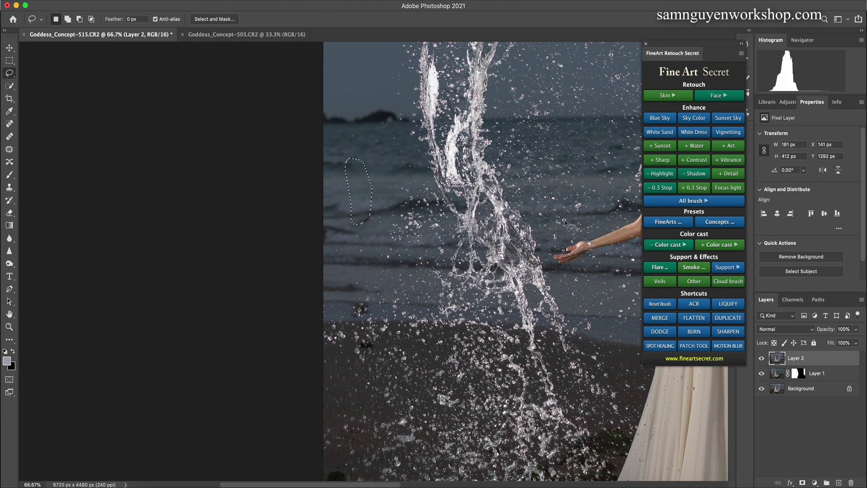
pyautogui.press('super+d')
pyautogui.press('super+minus')
pyautogui.press('super+minus')
pyautogui.press('super+minus')
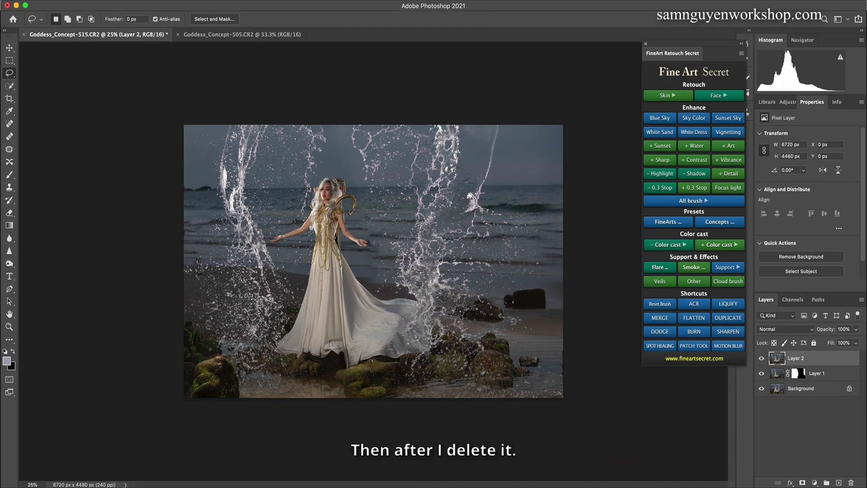
pyautogui.press('super+plus')
pyautogui.press('super+plus')
pyautogui.press('super+plus')
pyautogui.press('super+plus')
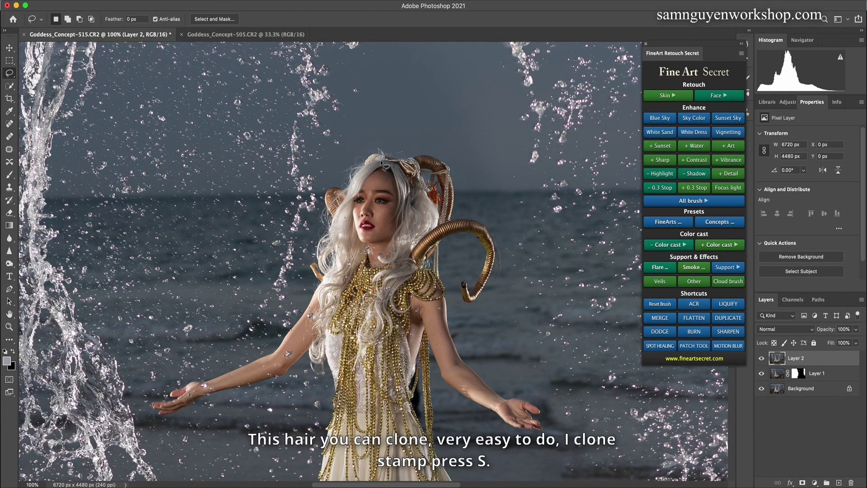
pyautogui.press('s')
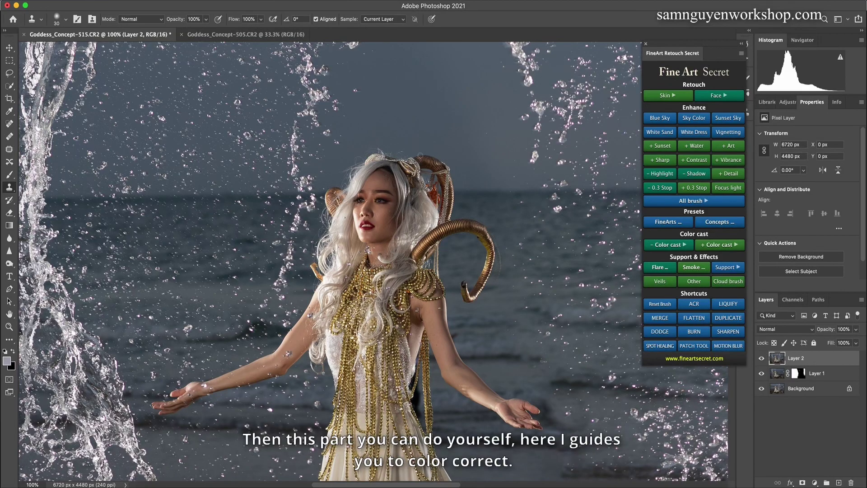
pyautogui.press('super+0')
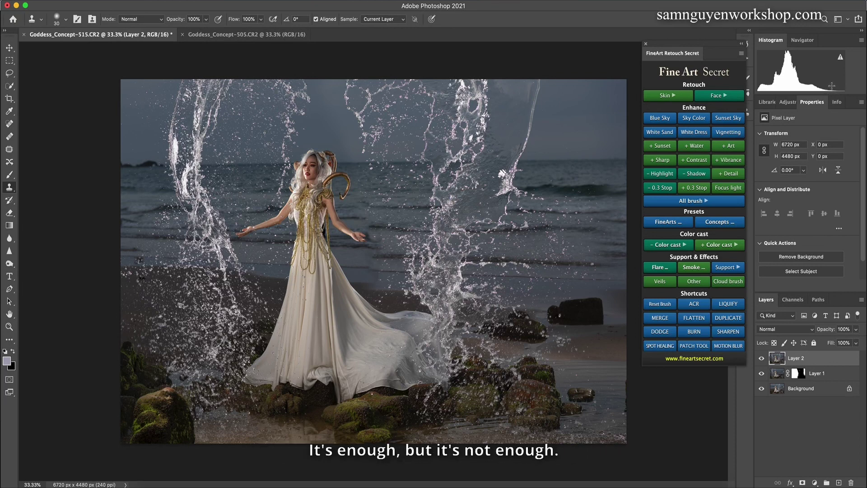
# Step: Apply the + Contrast enhancement to the whole photo three times
pyautogui.click(693, 164)
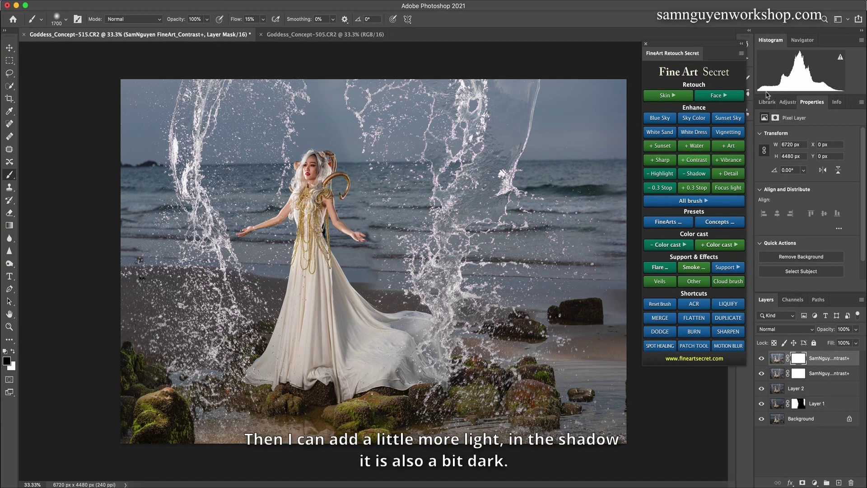
pyautogui.click(696, 154)
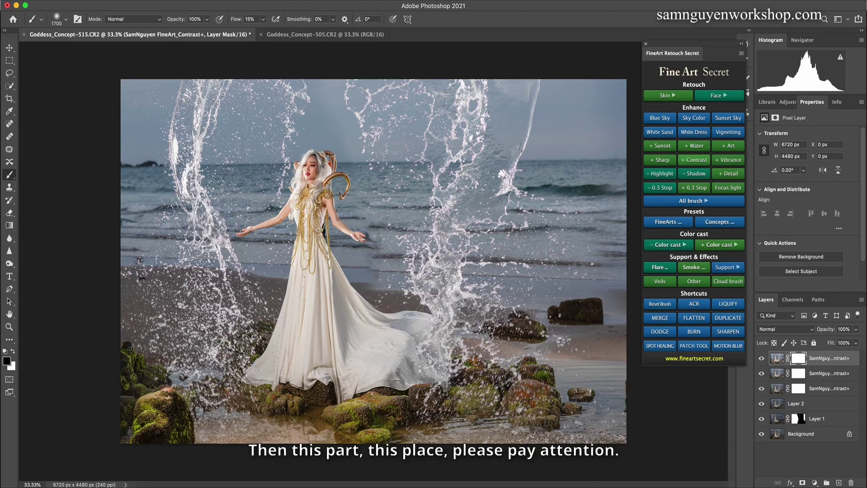
pyautogui.press('[')
pyautogui.press('[')
pyautogui.press('[')
pyautogui.press('[')
pyautogui.press('[')
pyautogui.press('[')
pyautogui.press('[')
pyautogui.press('[')
pyautogui.press('[')
pyautogui.press('[')
pyautogui.press('[')
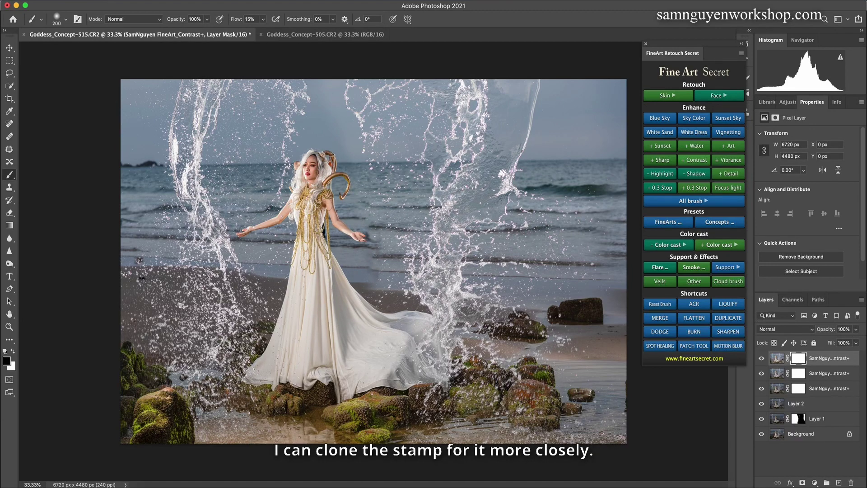
# Step: Merge Layer 1, Layer 2 and the three contrast layers into a single layer above the Background
pyautogui.press('super+plus')
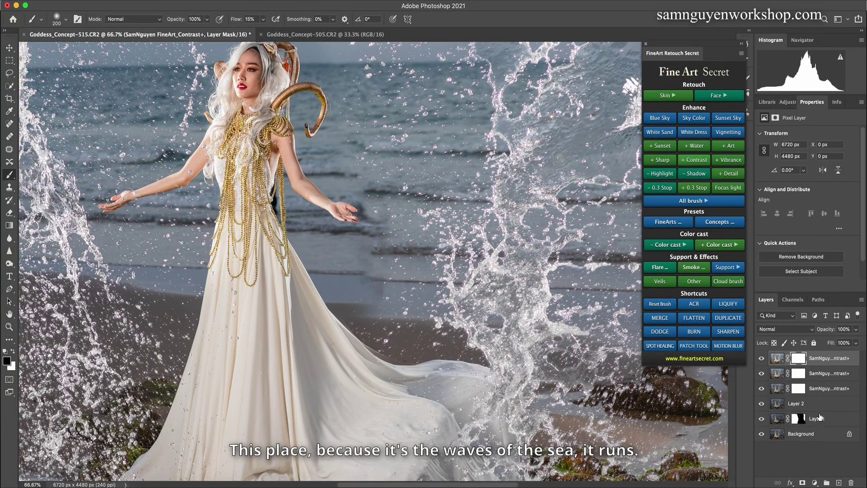
pyautogui.click(819, 418)
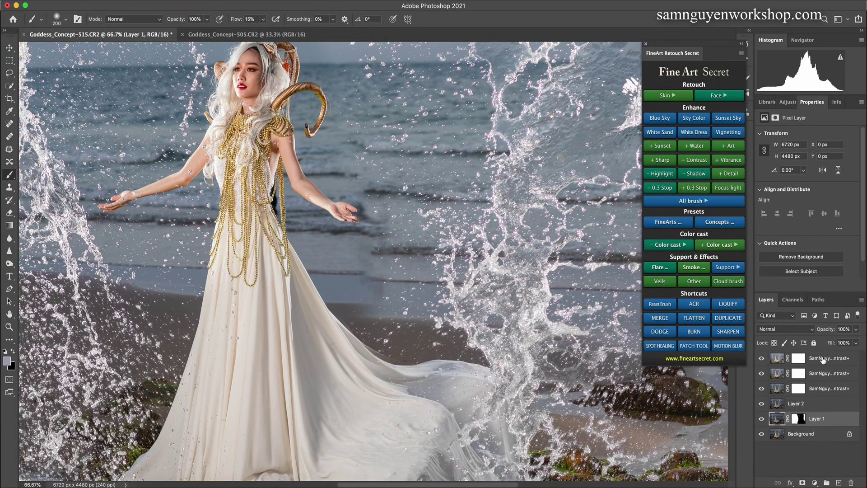
pyautogui.keyDown('shift'); pyautogui.click(777, 359); pyautogui.keyUp('shift')
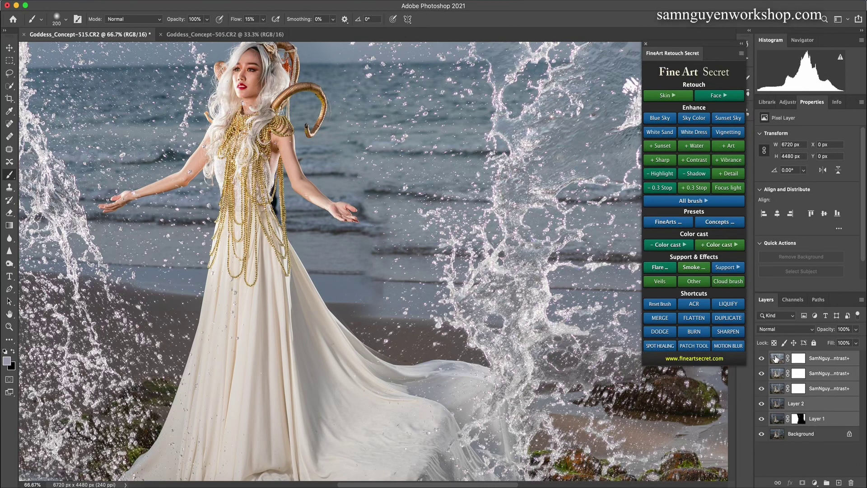
pyautogui.press('super+g')
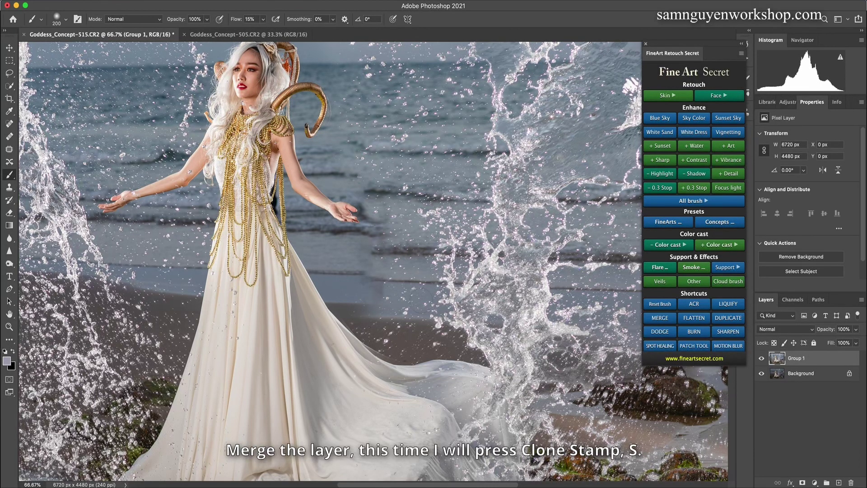
pyautogui.press('s')
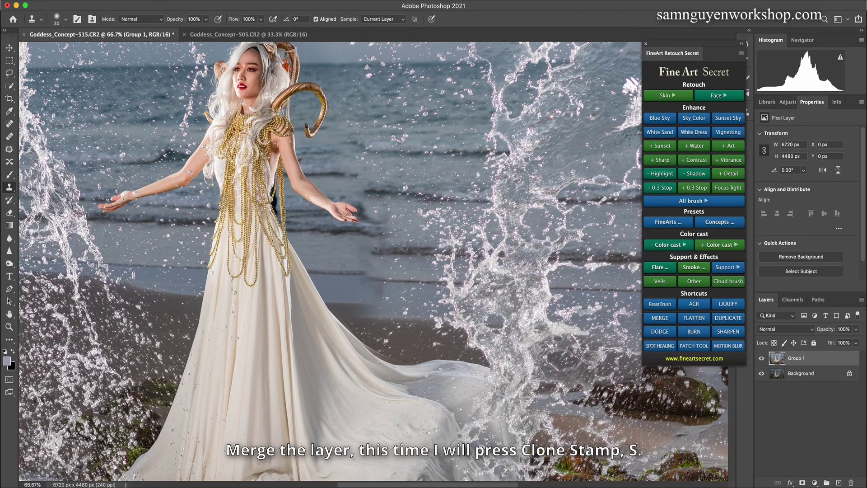
pyautogui.press(']')
pyautogui.press(']')
pyautogui.press(']')
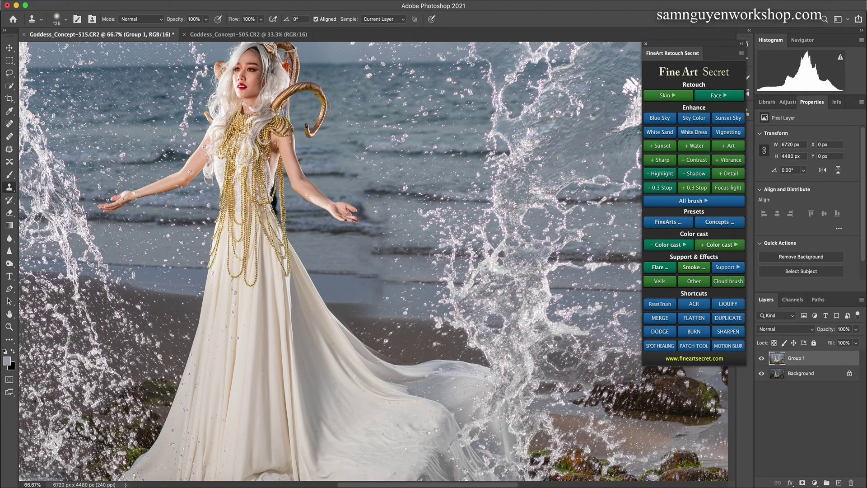
pyautogui.keyDown('alt'); pyautogui.click(335, 275); pyautogui.keyUp('alt')
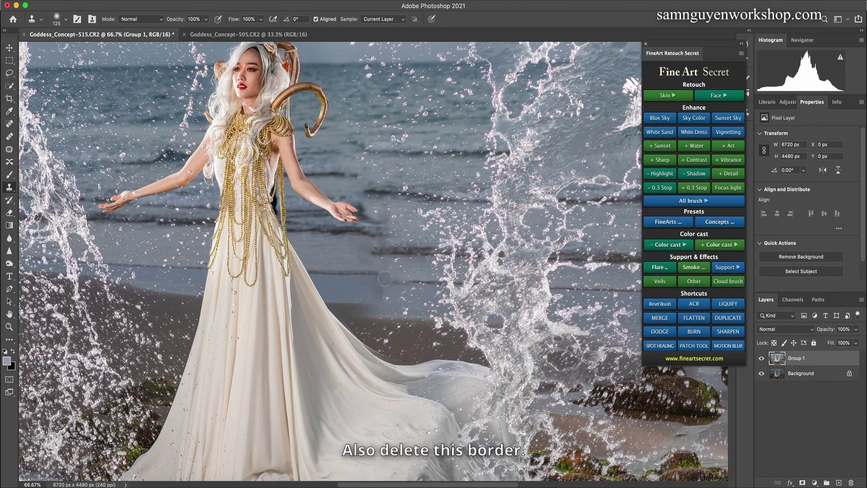
# Step: Lasso and content-aware fill successive patches along the seam in the water between the dress and the splash, and deselect
pyautogui.press('l')
pyautogui.moveTo(383, 267)
pyautogui.mouseDown()
pyautogui.moveTo(391, 280)
pyautogui.moveTo(375, 282)
pyautogui.moveTo(382, 267)
pyautogui.mouseUp()
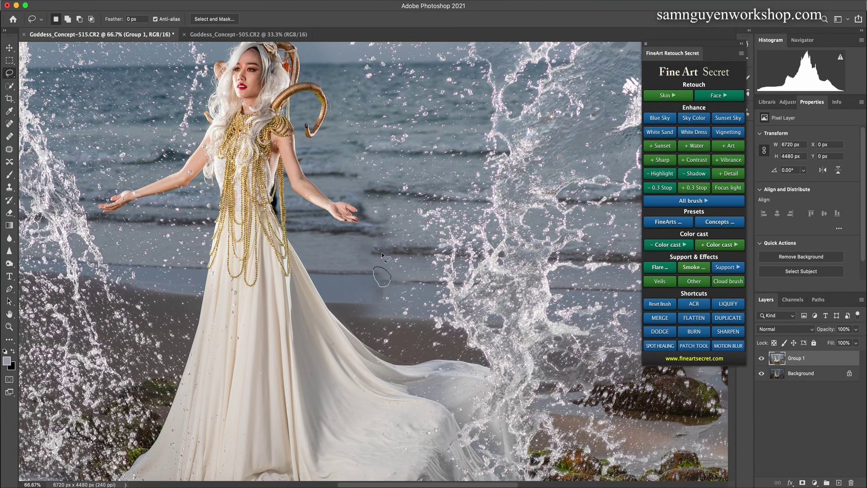
pyautogui.hotkey('shift', 'F5')
pyautogui.press('Return')
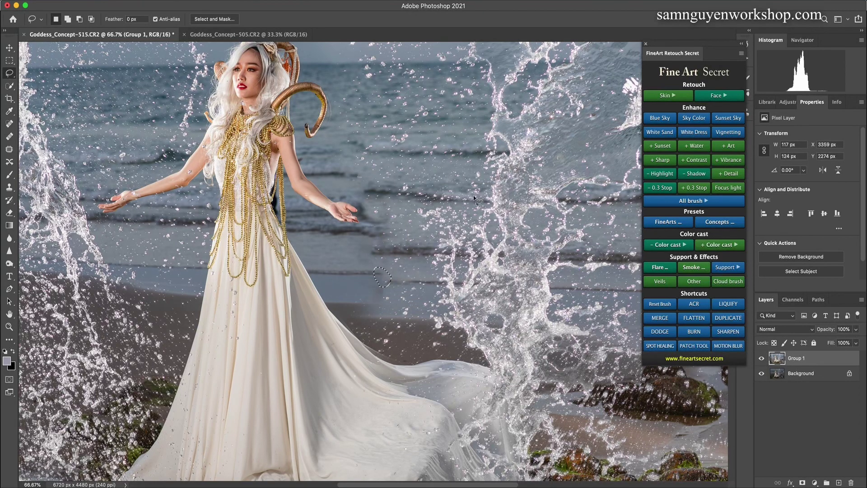
pyautogui.moveTo(391, 270)
pyautogui.mouseDown()
pyautogui.moveTo(400, 283)
pyautogui.moveTo(373, 273)
pyautogui.moveTo(388, 267)
pyautogui.mouseUp()
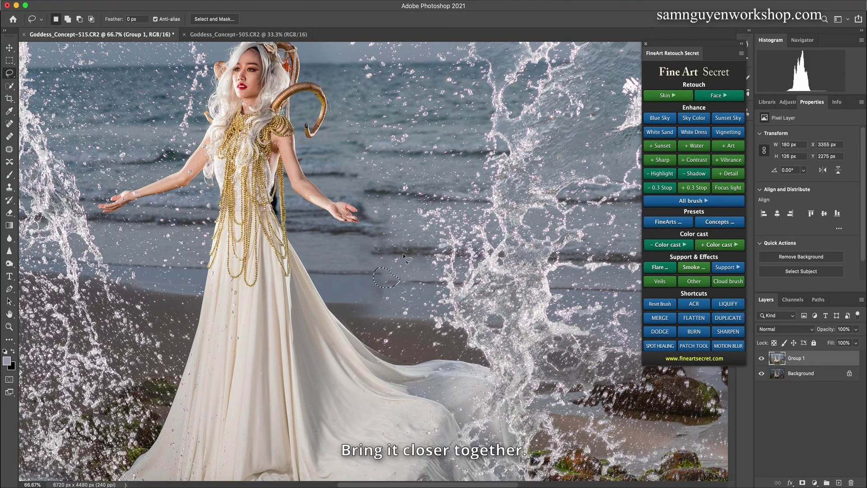
pyautogui.hotkey('shift', 'F5')
pyautogui.press('Return')
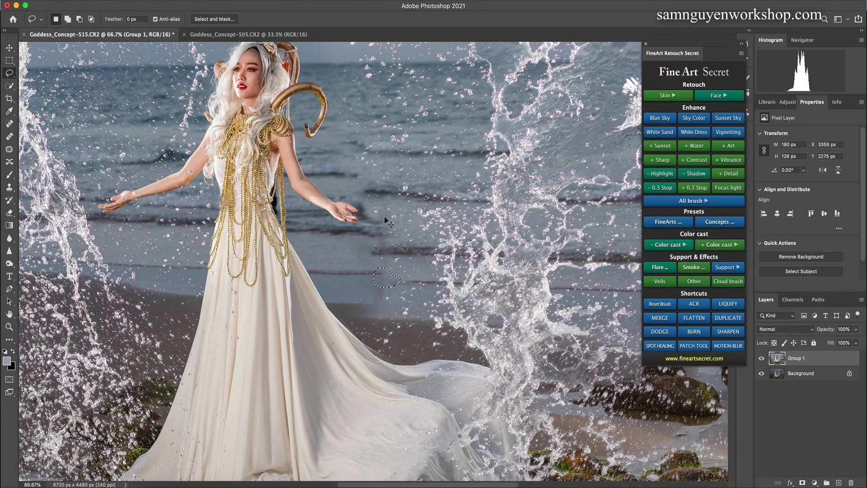
pyautogui.moveTo(383, 277)
pyautogui.mouseDown()
pyautogui.moveTo(377, 291)
pyautogui.moveTo(387, 296)
pyautogui.moveTo(382, 277)
pyautogui.mouseUp()
pyautogui.hotkey('shift', 'F5')
pyautogui.press('Return')
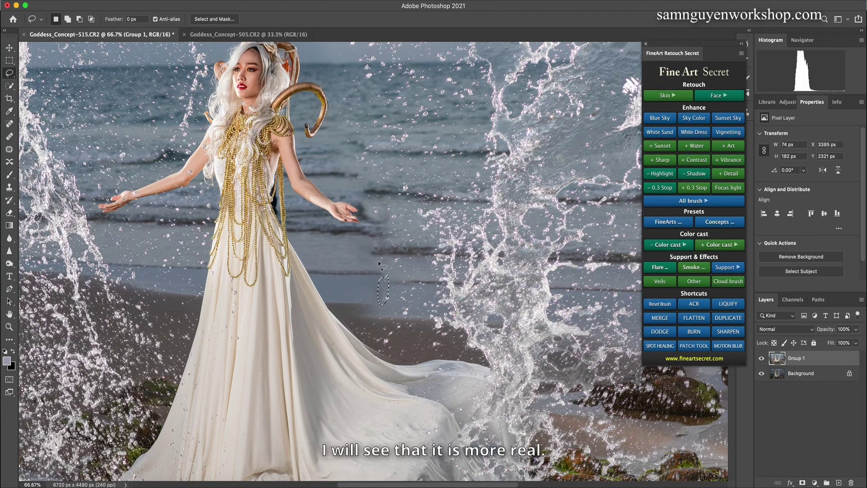
pyautogui.press('super+d')
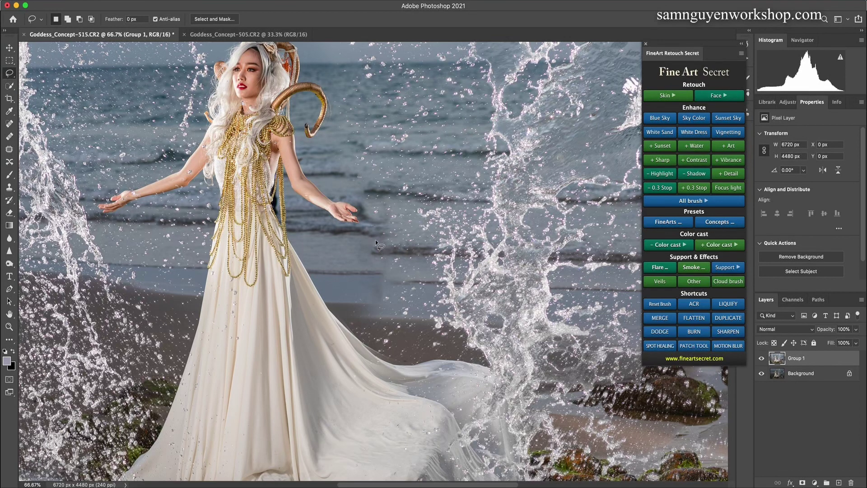
# Step: Lasso the abrupt end of the wave line just below the model's hand, content-aware fill it, and deselect
pyautogui.moveTo(375, 243)
pyautogui.mouseDown()
pyautogui.moveTo(373, 260)
pyautogui.moveTo(376, 233)
pyautogui.mouseUp()
pyautogui.hotkey('shift', 'F5')
pyautogui.press('Return')
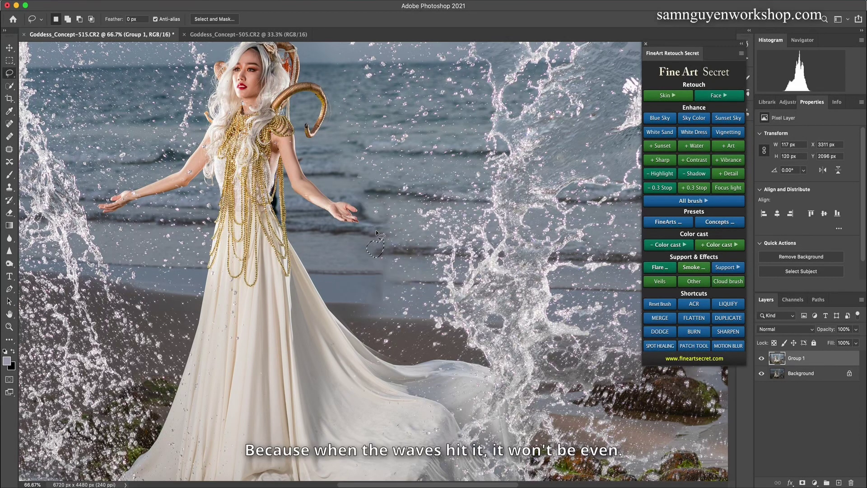
pyautogui.press('super+d')
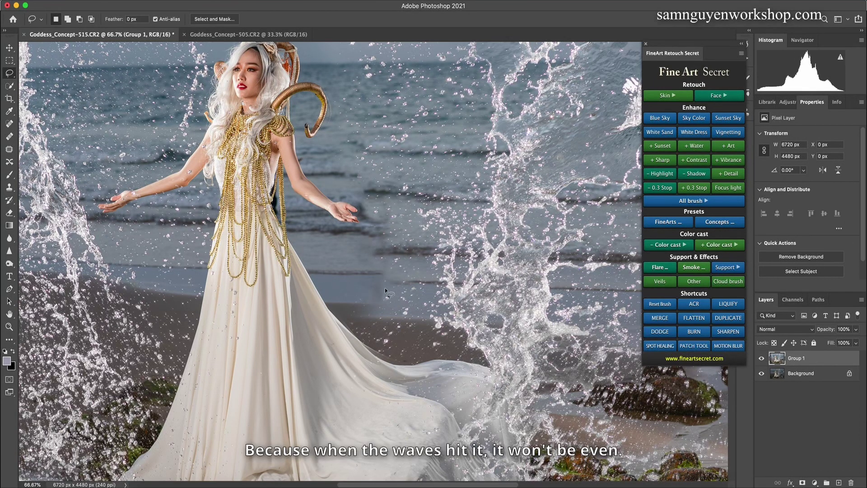
# Step: Lasso the hard edge where the water meets the sand beside the dress, content-aware fill it, and deselect
pyautogui.moveTo(373, 282); pyautogui.dragTo(373, 275)
pyautogui.hotkey('shift', 'F5')
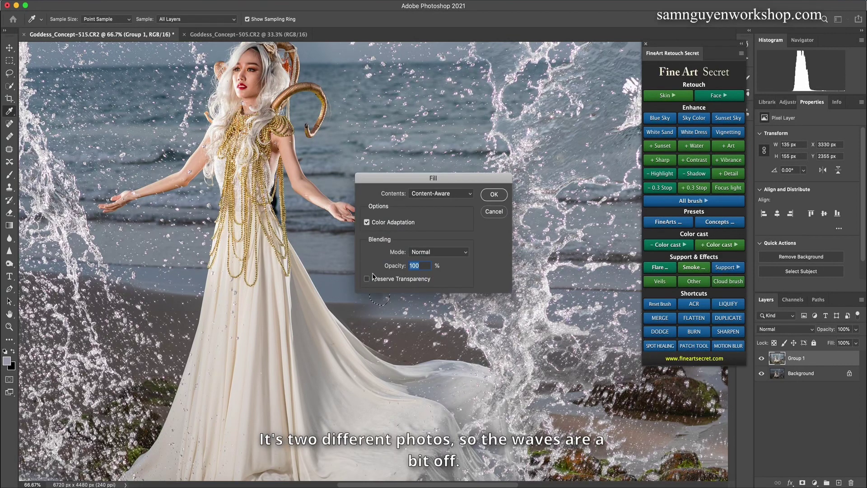
pyautogui.press('Return')
pyautogui.press('super+d')
pyautogui.press('super+minus')
pyautogui.press('super+minus')
pyautogui.press('super+minus')
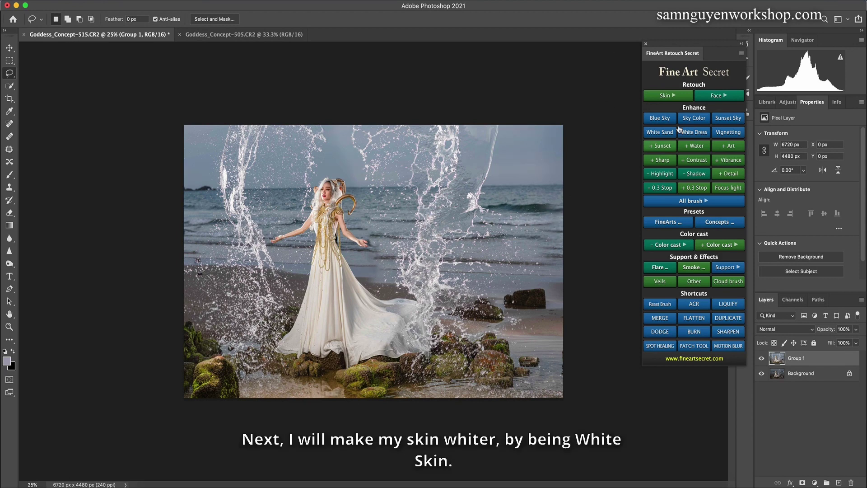
# Step: Add a White Skin 3 retouch layer and paint its effect onto the model's skin with a 250 px brush
pyautogui.click(666, 95)
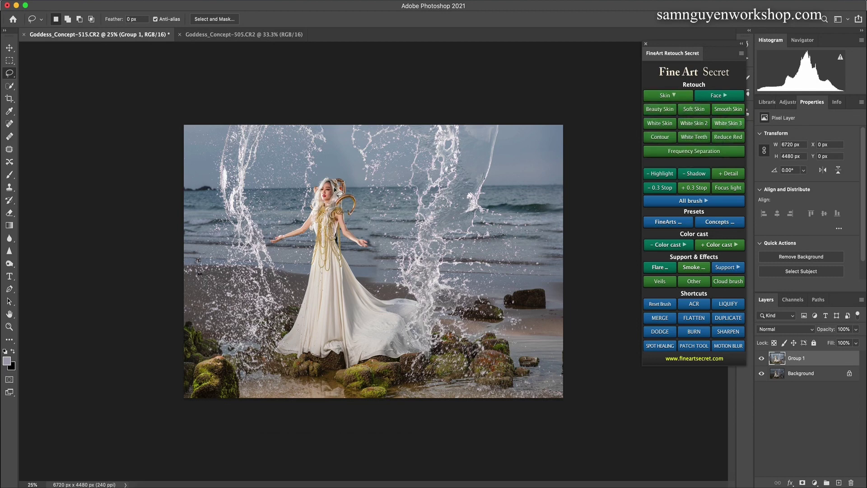
pyautogui.click(727, 126)
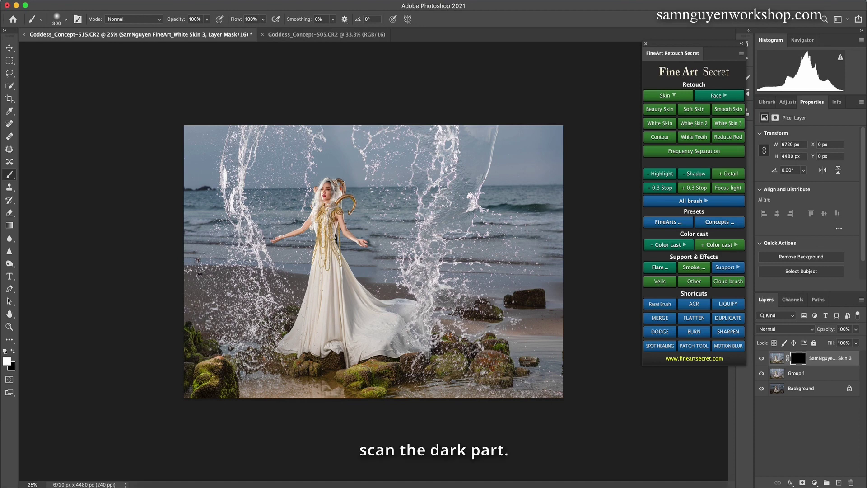
pyautogui.press(']')
pyautogui.press('[')
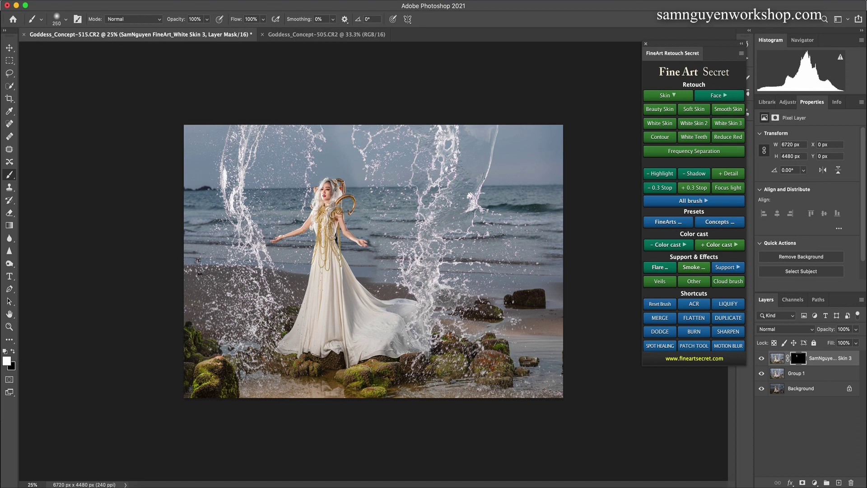
pyautogui.moveTo(343, 217); pyautogui.dragTo(359, 239)
# Step: Add a Highlight-reduction brush layer and paint its effect over the bright hair beside the model's face with a 100 px brush
pyautogui.press('super+plus')
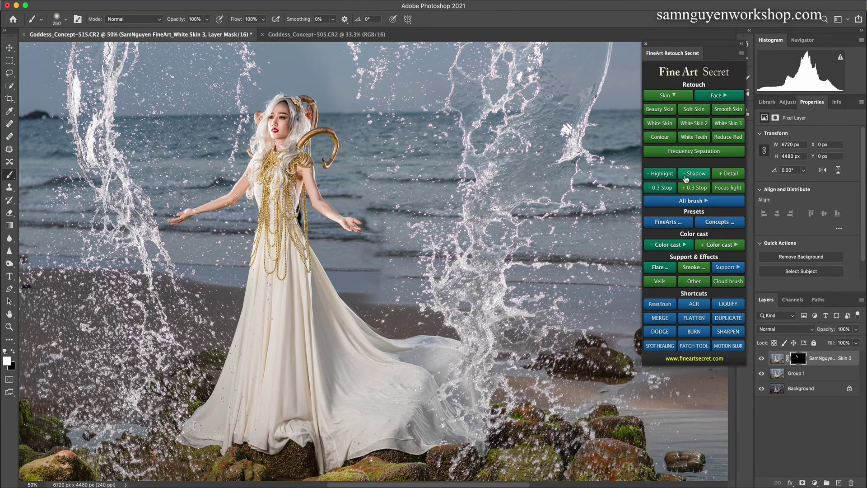
pyautogui.click(691, 201)
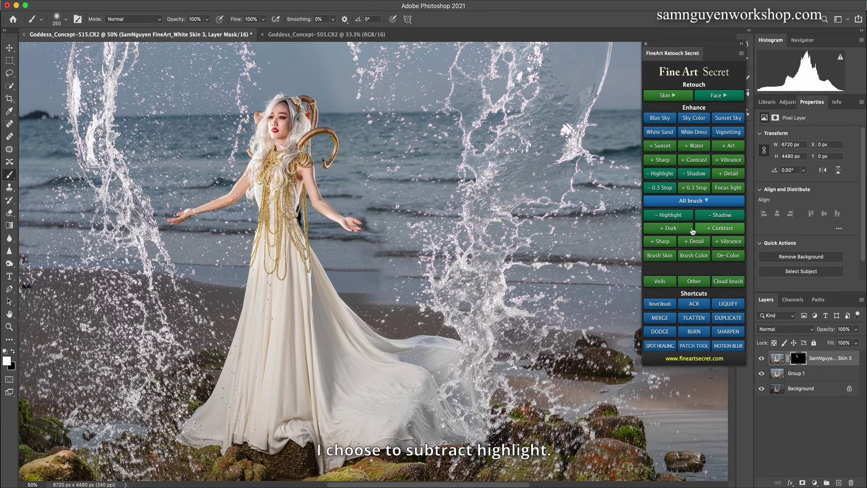
pyautogui.click(672, 215)
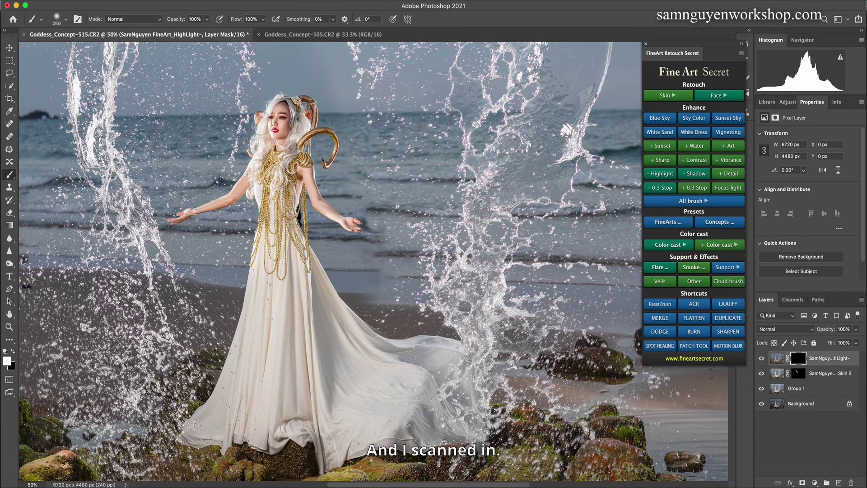
pyautogui.press('[')
pyautogui.press('[')
pyautogui.press('[')
pyautogui.press('[')
pyautogui.press('[')
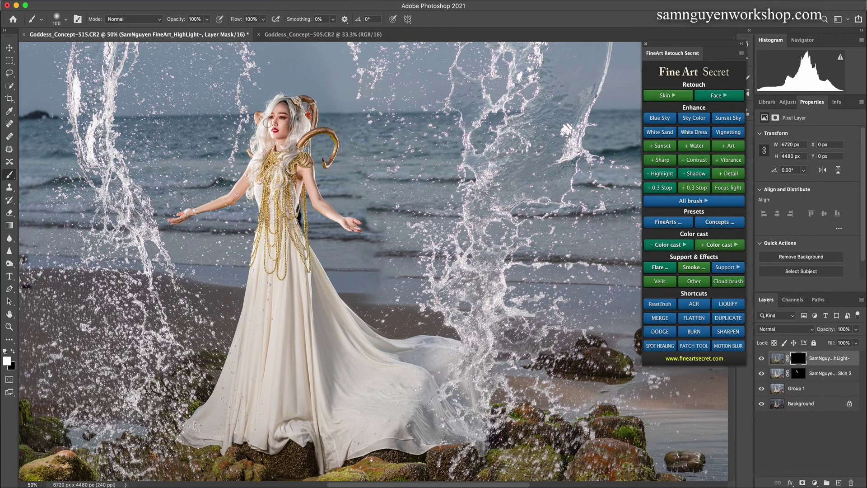
pyautogui.moveTo(269, 127)
pyautogui.mouseDown()
pyautogui.moveTo(270, 137)
pyautogui.moveTo(264, 131)
pyautogui.mouseUp()
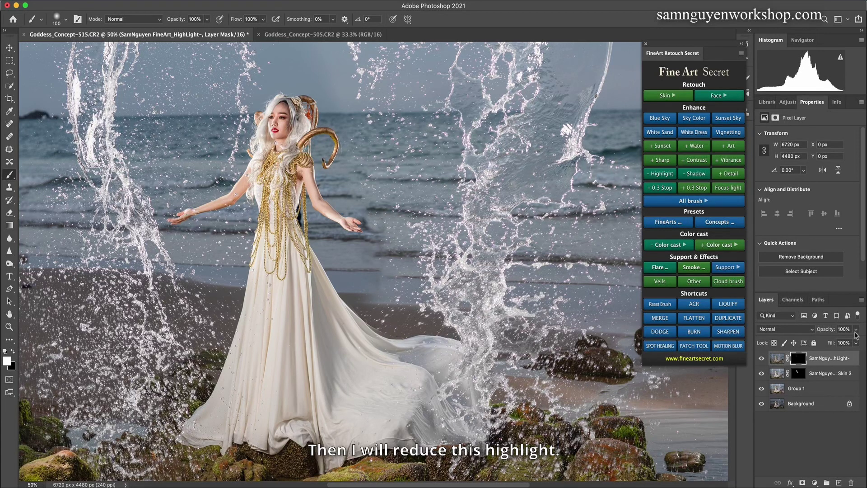
# Step: Lower the highlight-reduction layer's opacity to 61% and reduce the brush size to 80 px
pyautogui.click(856, 329)
pyautogui.moveTo(841, 339); pyautogui.dragTo(839, 343)
pyautogui.press('[')
pyautogui.press('[')
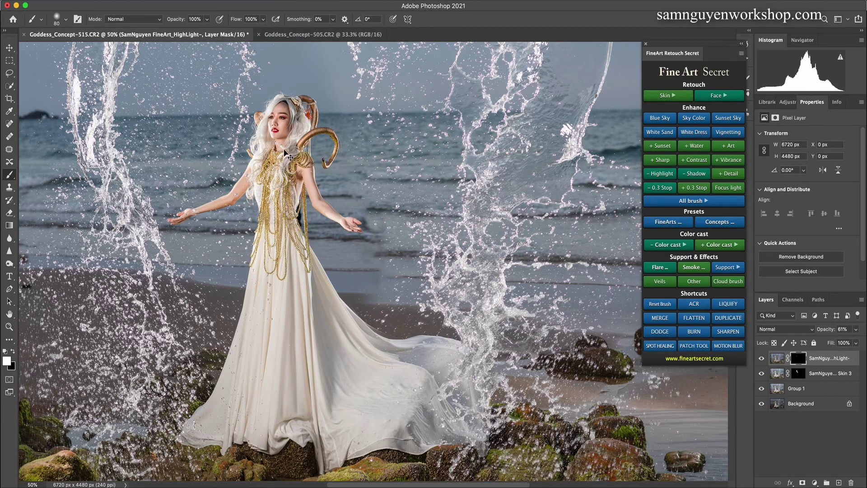
# Step: Reduce the photo's yellow cast by applying the minus White balance color cast correction twice
pyautogui.press('super+minus')
pyautogui.press('super+minus')
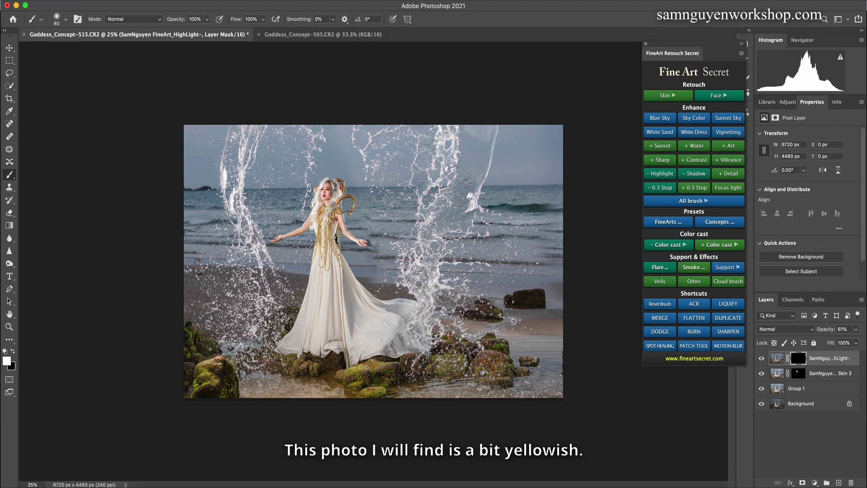
pyautogui.press('a')
pyautogui.click(665, 246)
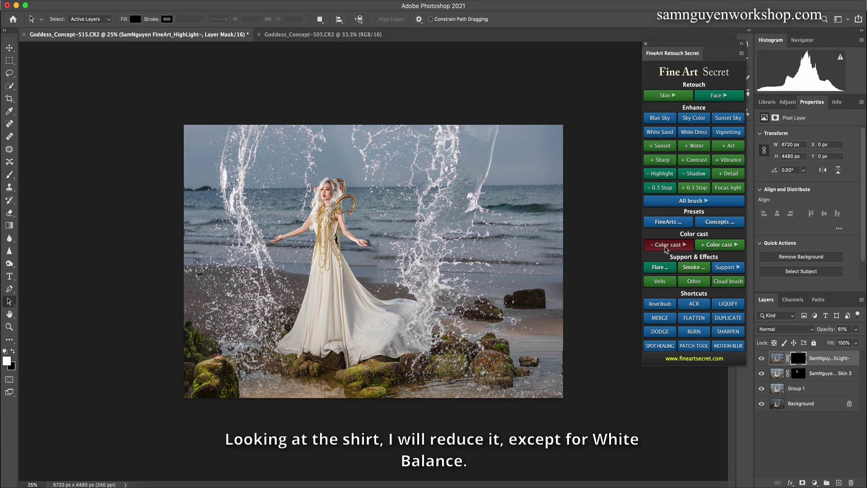
pyautogui.click(671, 300)
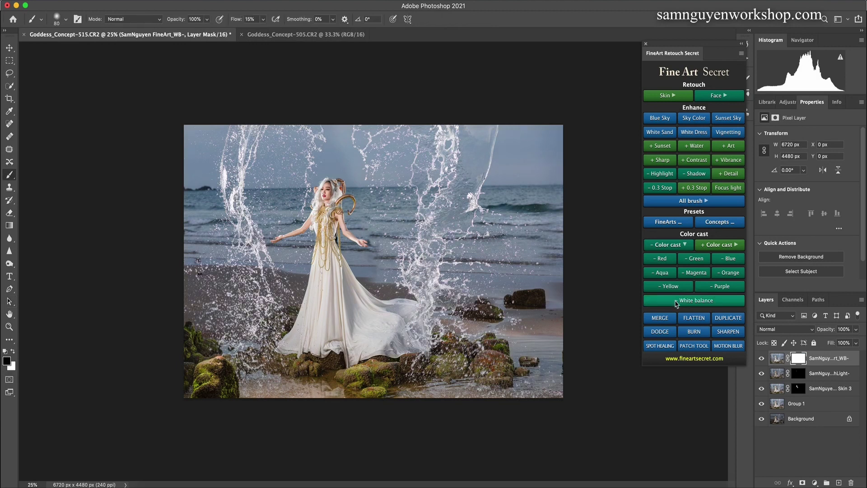
pyautogui.click(671, 305)
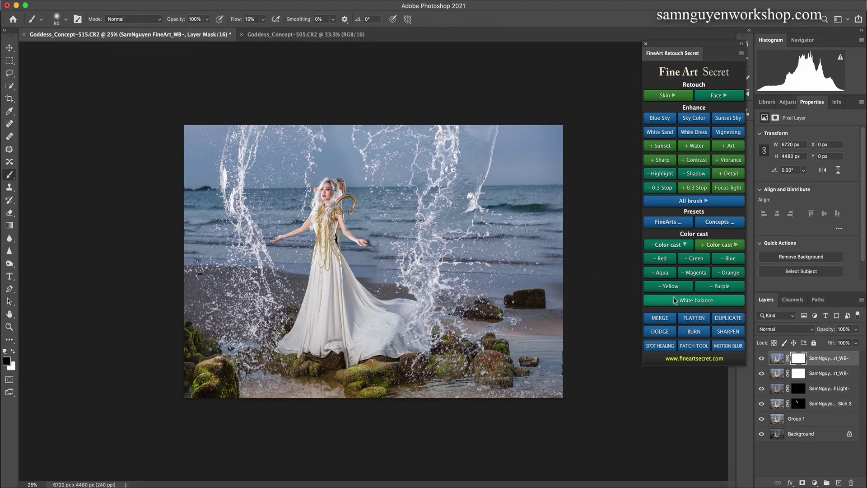
# Step: Add the Blue Sky enhancement and lower its layer opacity to 42%
pyautogui.click(661, 118)
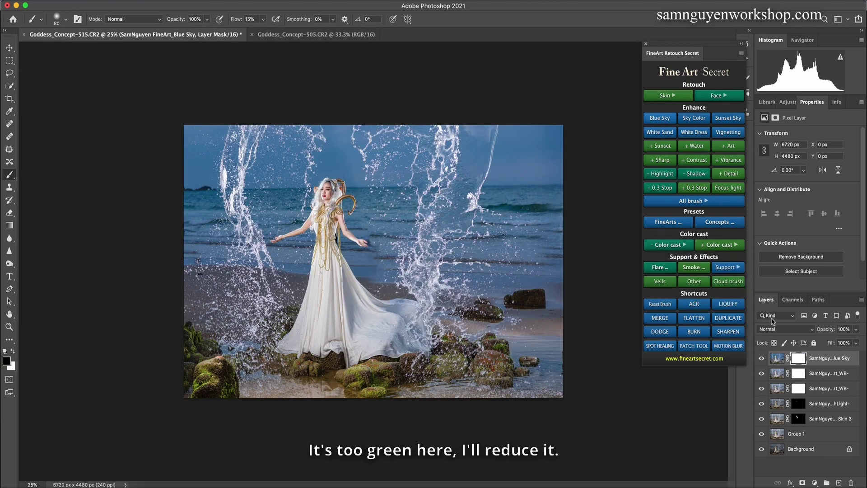
pyautogui.click(854, 330)
pyautogui.moveTo(854, 337); pyautogui.dragTo(835, 341)
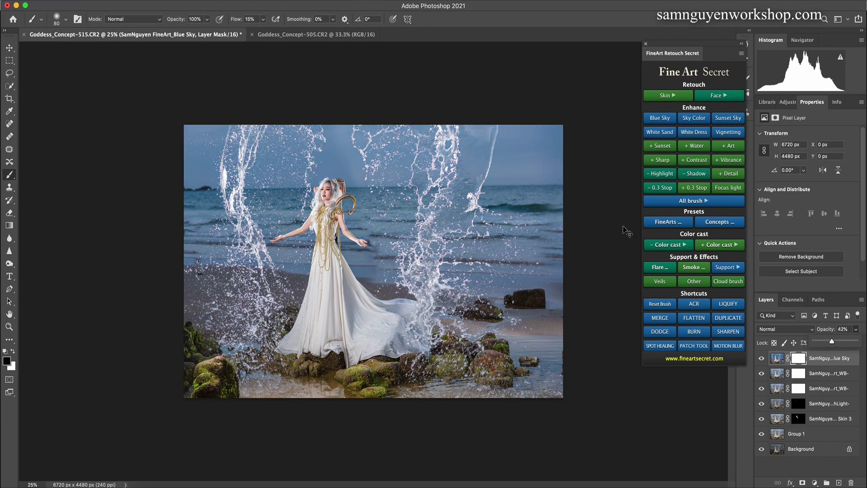
# Step: Group all layers from the Blue Sky layer down to Group 1 and merge them into a single layer
pyautogui.keyDown('shift'); pyautogui.click(820, 435); pyautogui.keyUp('shift')
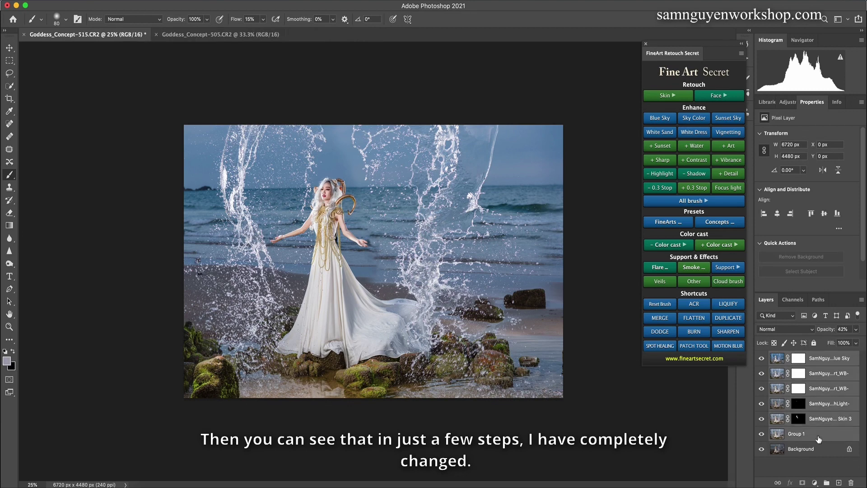
pyautogui.hotkey('ctrl', 'g')
pyautogui.hotkey('ctrl', 'e')
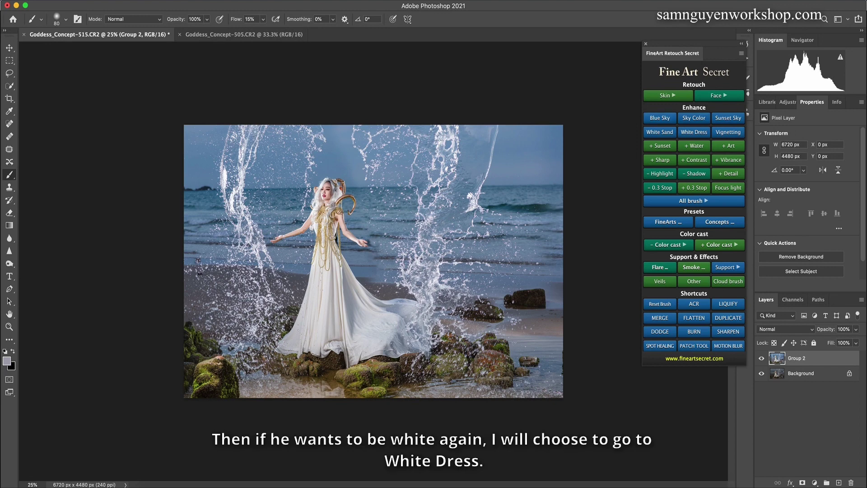
# Step: Add the White Dress enhancement and toggle its layer's visibility to compare before and after
pyautogui.click(694, 136)
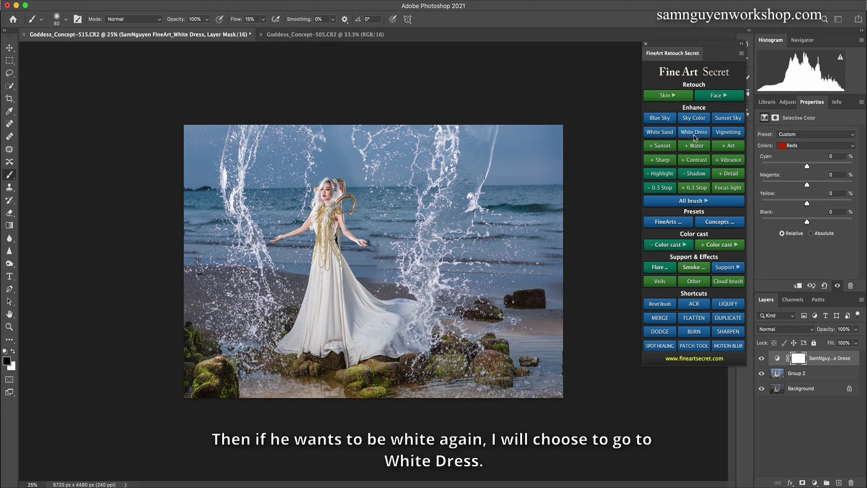
pyautogui.click(761, 359)
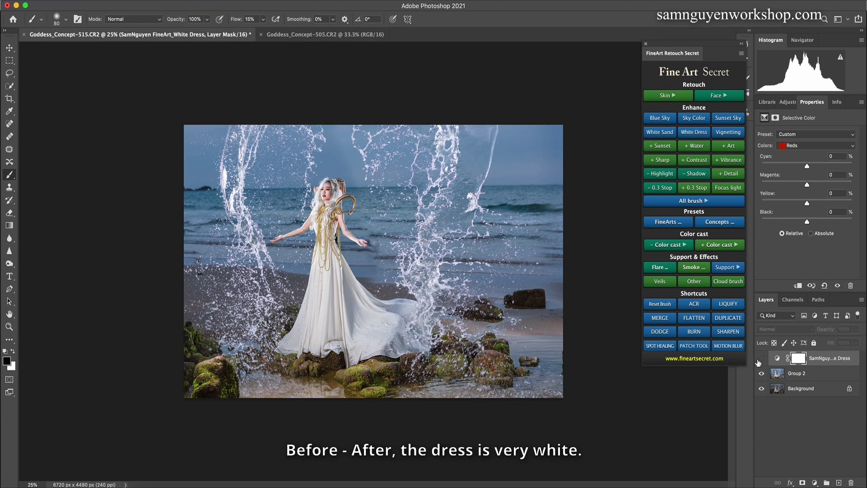
pyautogui.click(761, 359)
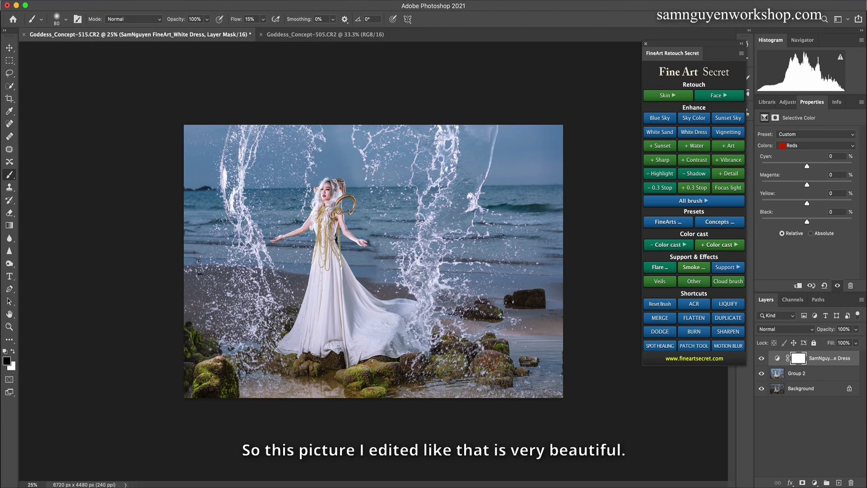
# Step: Add a Detail-boosting brush layer and paint it over the rocks and water splashes, reducing the brush to 125 px for the hair
pyautogui.click(688, 203)
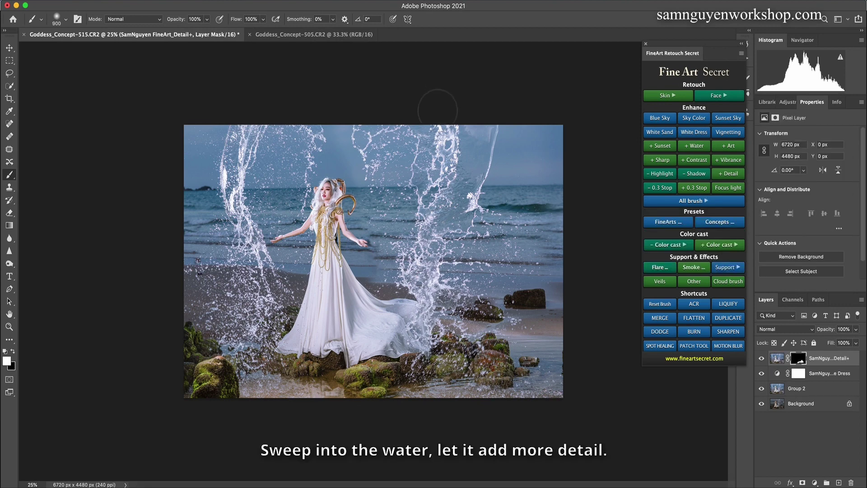
pyautogui.press('[')
pyautogui.moveTo(243, 279)
pyautogui.mouseDown()
pyautogui.moveTo(213, 316)
pyautogui.moveTo(213, 309)
pyautogui.mouseUp()
pyautogui.press('[')
pyautogui.press('[')
pyautogui.press('[')
pyautogui.press('[')
pyautogui.press('[')
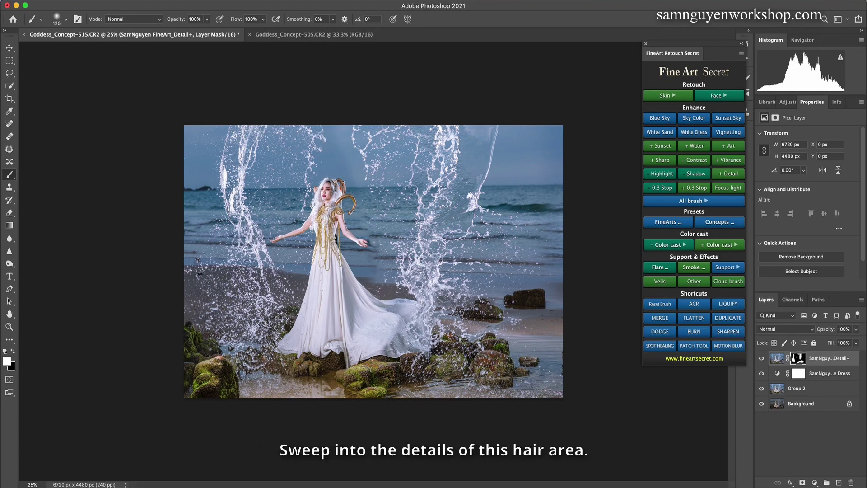
# Step: Add a Vibrance-boosting brush layer and paint its effect over the mossy rocks along the shore
pyautogui.press(']')
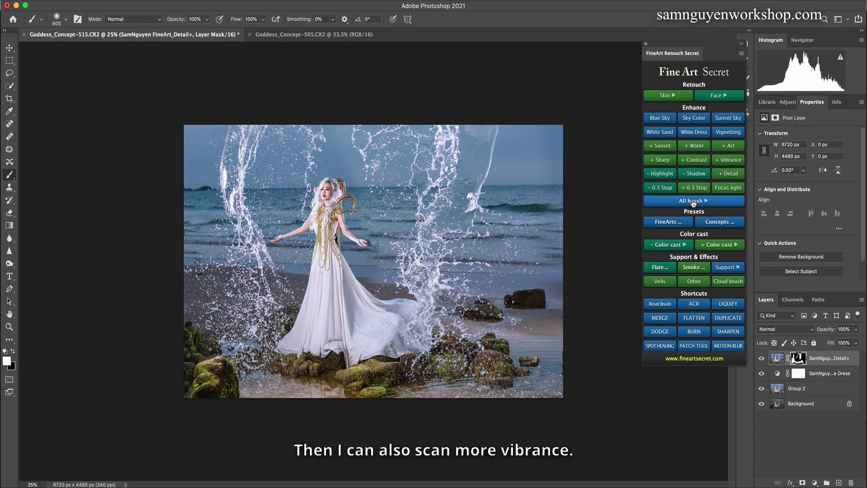
pyautogui.click(694, 202)
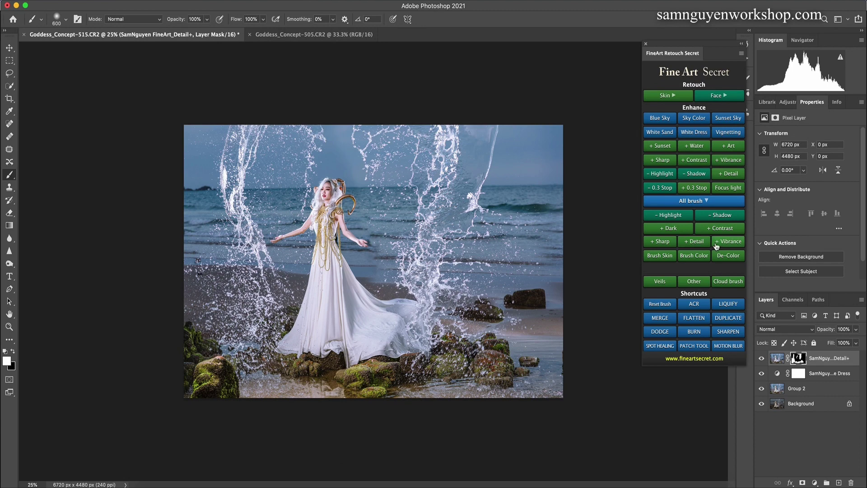
pyautogui.click(722, 242)
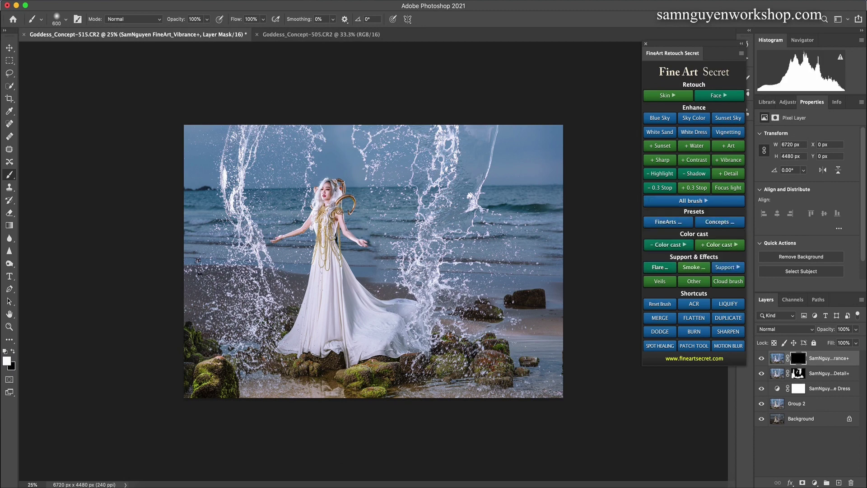
pyautogui.press(']')
pyautogui.moveTo(220, 386); pyautogui.dragTo(428, 360)
# Step: Group the Vibrance, Detail, White Dress and Group 2 layers and merge them into one layer
pyautogui.keyDown('shift'); pyautogui.click(790, 403); pyautogui.keyUp('shift')
pyautogui.press('super+g')
pyautogui.press('super+e')
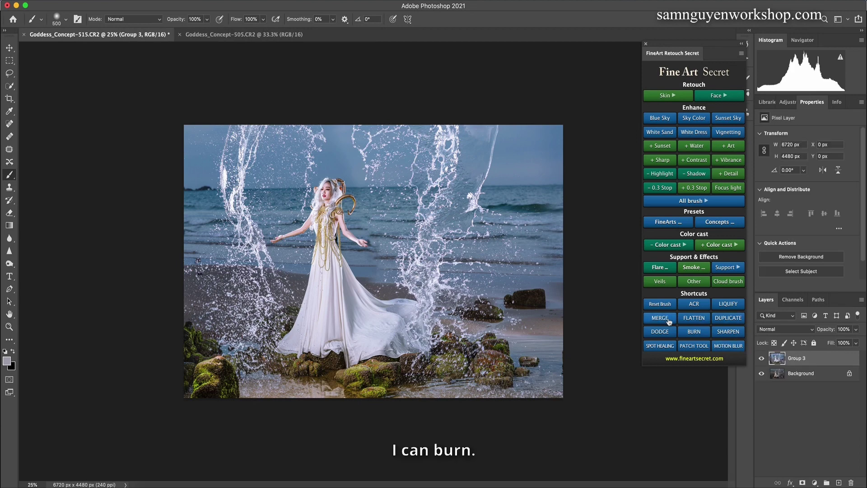
# Step: Darken the rocks along the shore with the Burn tool on Midtones at 10% exposure, varying the brush between 250 and 500 px
pyautogui.click(691, 336)
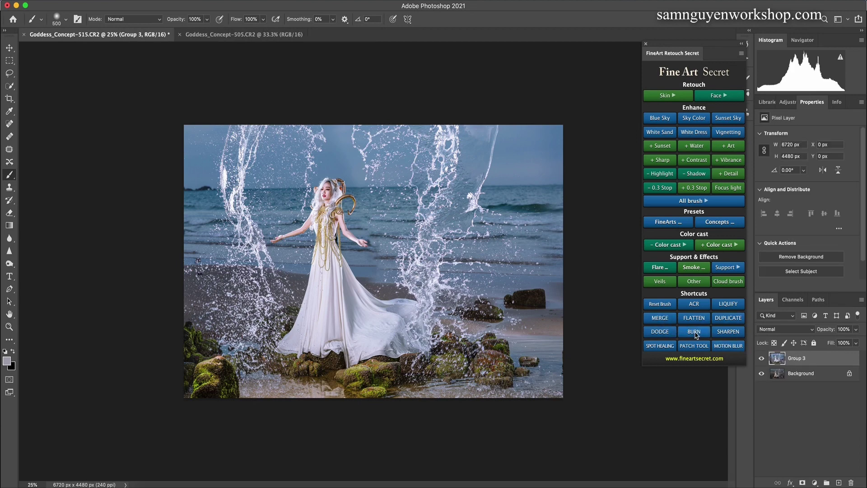
pyautogui.click(694, 333)
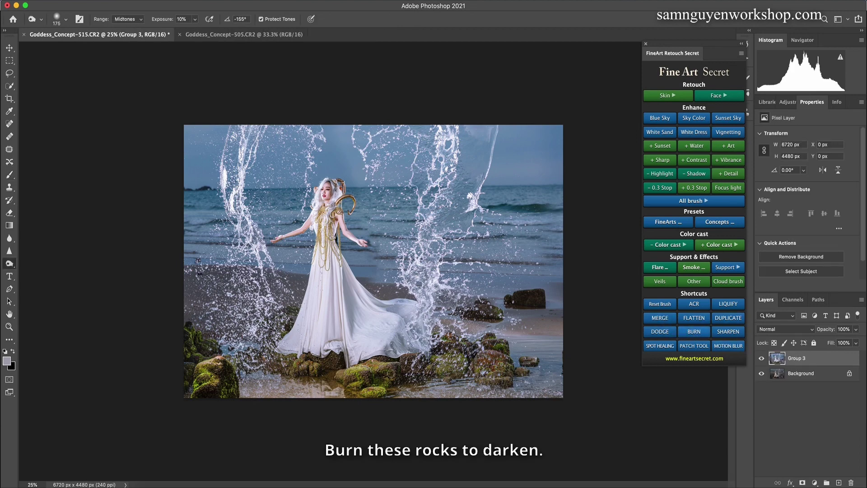
pyautogui.press(']')
pyautogui.press(']')
pyautogui.press(']')
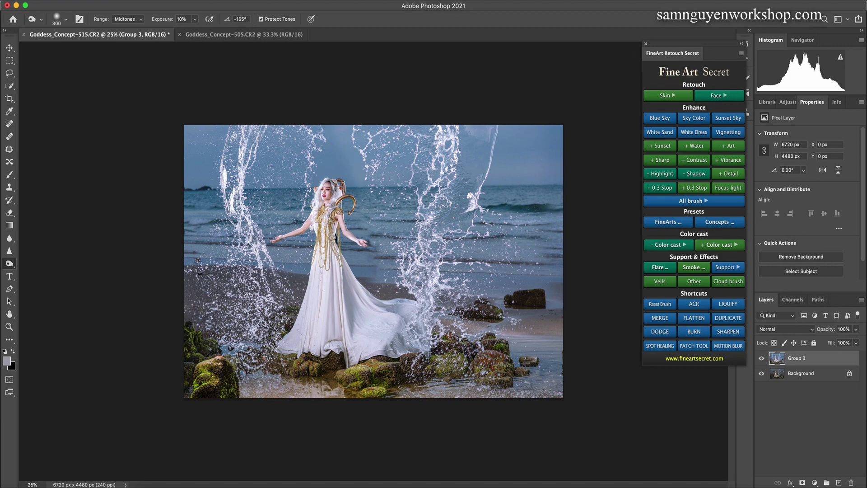
pyautogui.press('[')
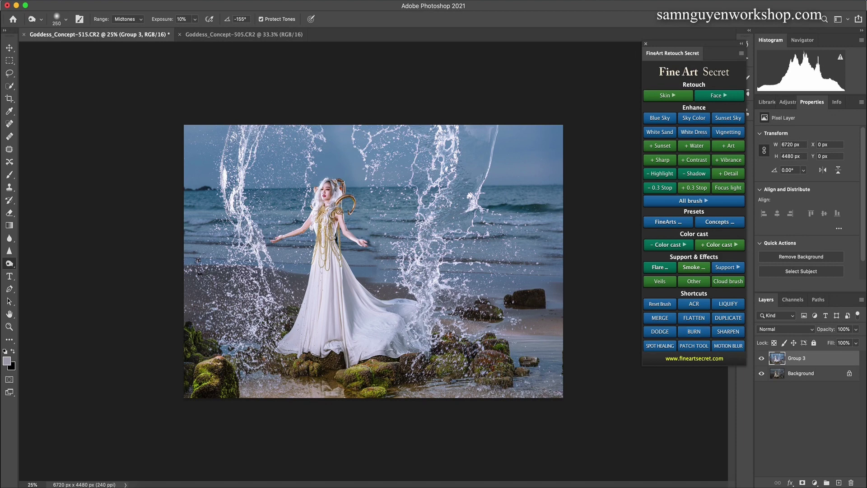
pyautogui.press(']')
pyautogui.press(']')
pyautogui.press(']')
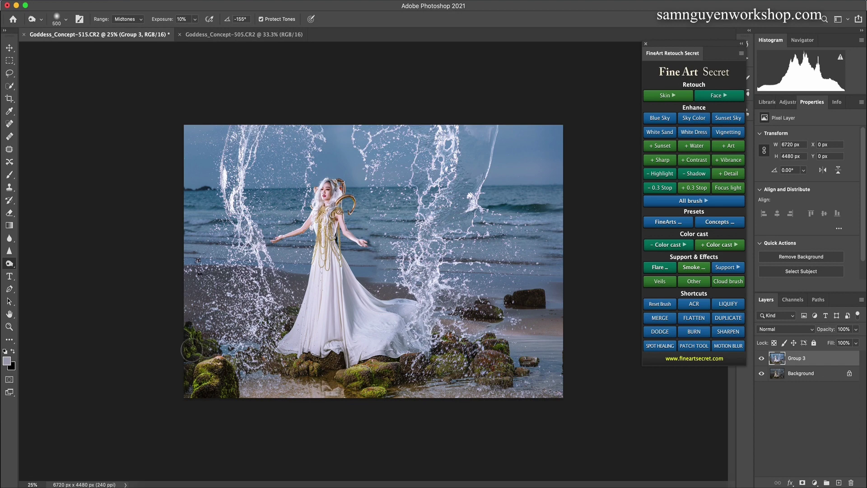
pyautogui.press('[')
pyautogui.press('[')
# Step: Duplicate the merged Group 3 layer for close-up retouching of the model's hair
pyautogui.press('super+plus')
pyautogui.press('super+plus')
pyautogui.press('super+plus')
pyautogui.press('super+plus')
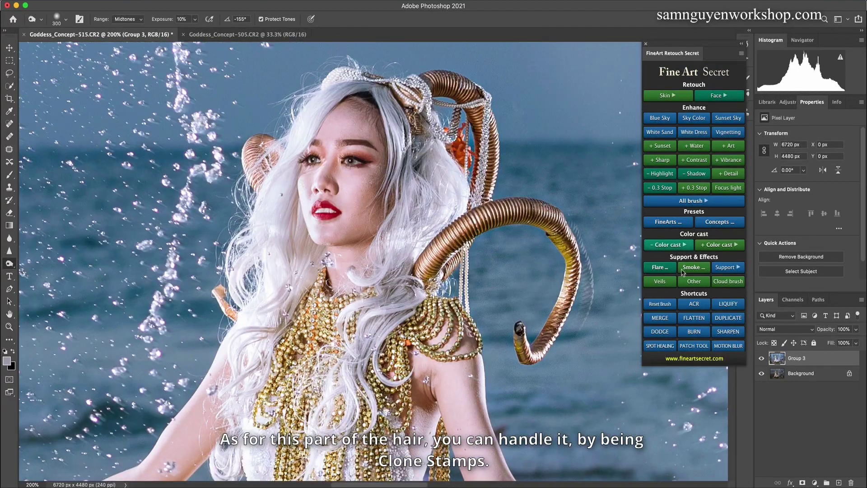
pyautogui.press('super+j')
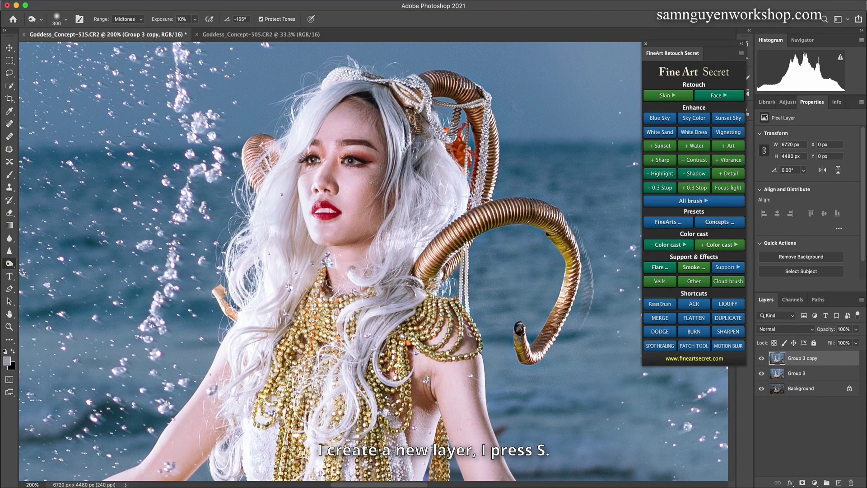
# Step: Clone white hair over the dark roots at the model's hairline using the Clone Stamp tool with a 40 px brush
pyautogui.press('s')
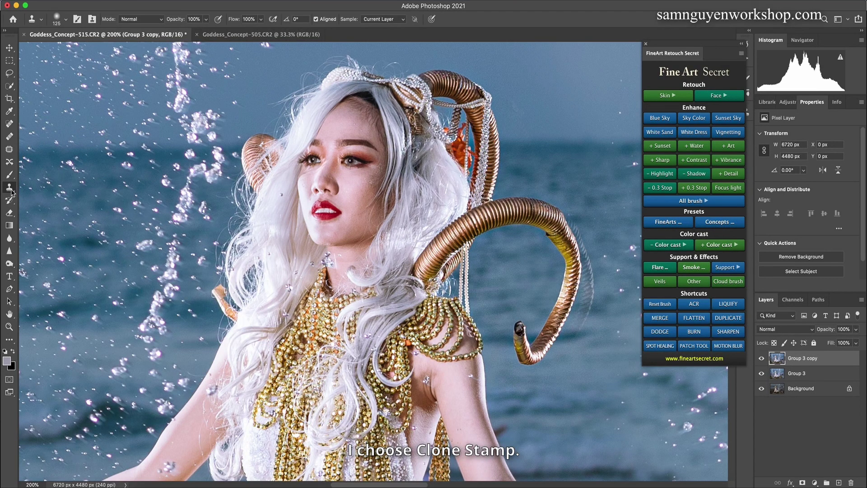
pyautogui.click(12, 192)
pyautogui.click(49, 185)
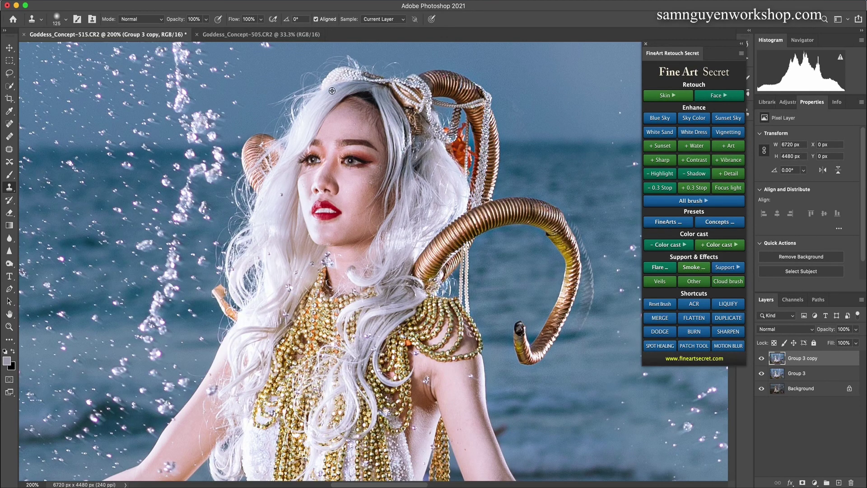
pyautogui.press('[')
pyautogui.press('[')
pyautogui.press('[')
pyautogui.press('[')
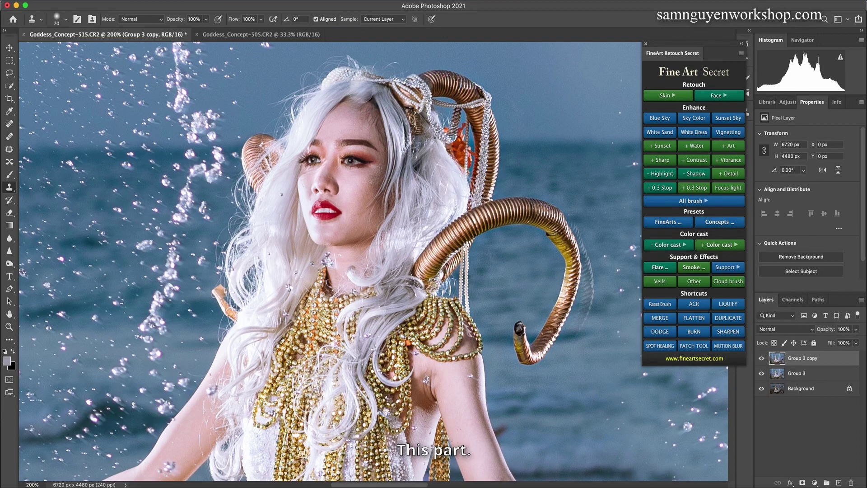
pyautogui.press('[')
pyautogui.press('[')
pyautogui.press('[')
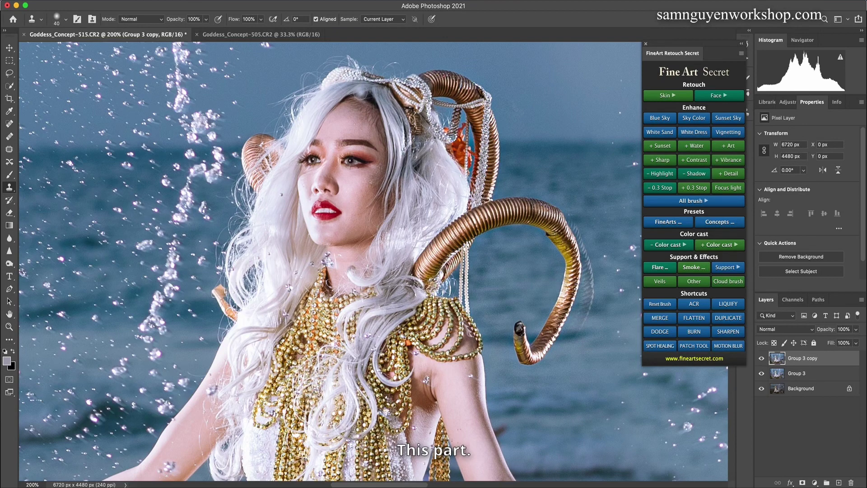
pyautogui.keyDown('alt'); pyautogui.click(349, 94); pyautogui.keyUp('alt')
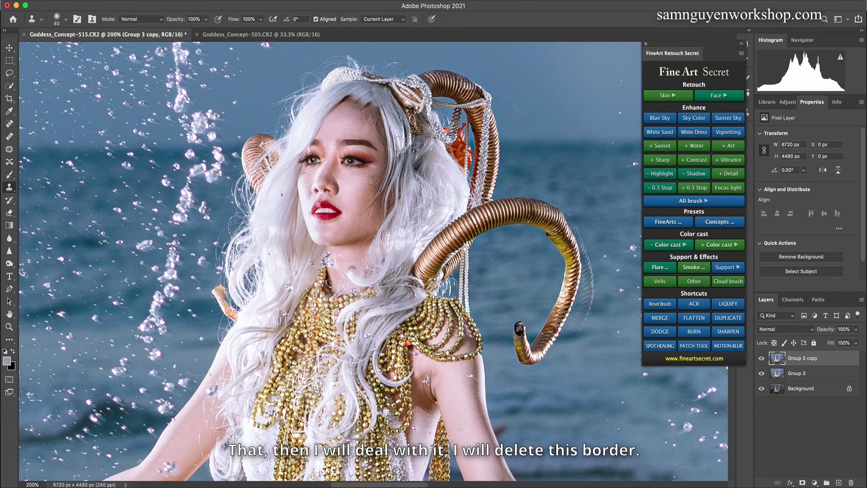
# Step: Delete the Group 3 copy layer and fit the whole image in view
pyautogui.press('l')
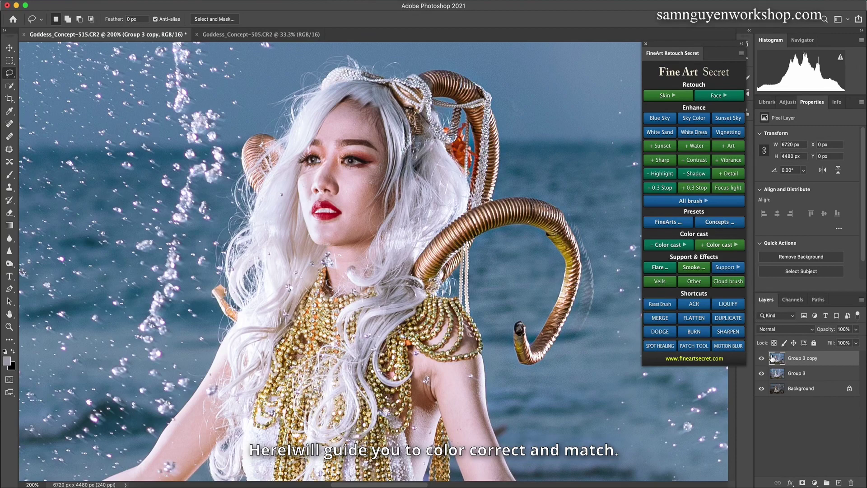
pyautogui.press('BackSpace')
pyautogui.press('super+1')
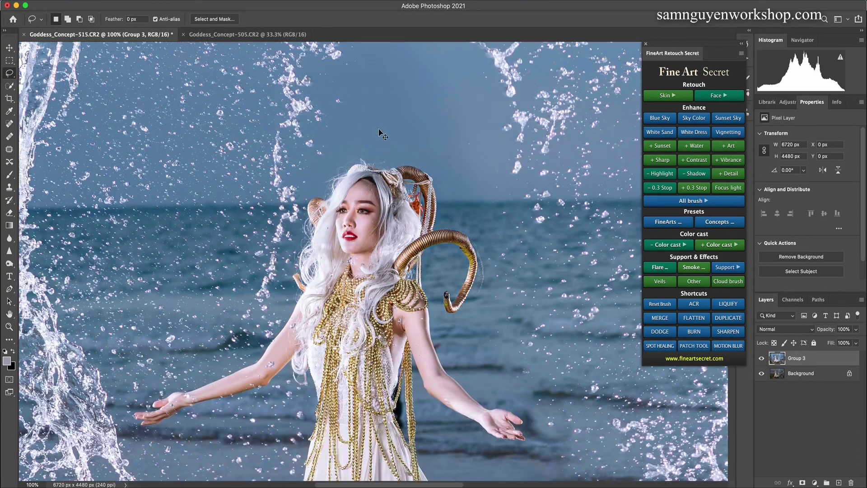
pyautogui.press('super+0')
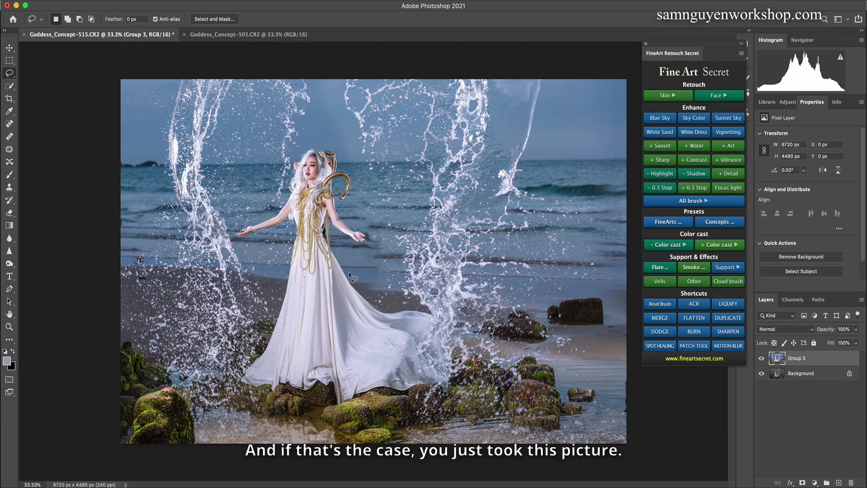
# Step: Switch to the Goddess_Concept-505 photo and insert the WaterFly 4 splash effect at its default size
pyautogui.click(227, 33)
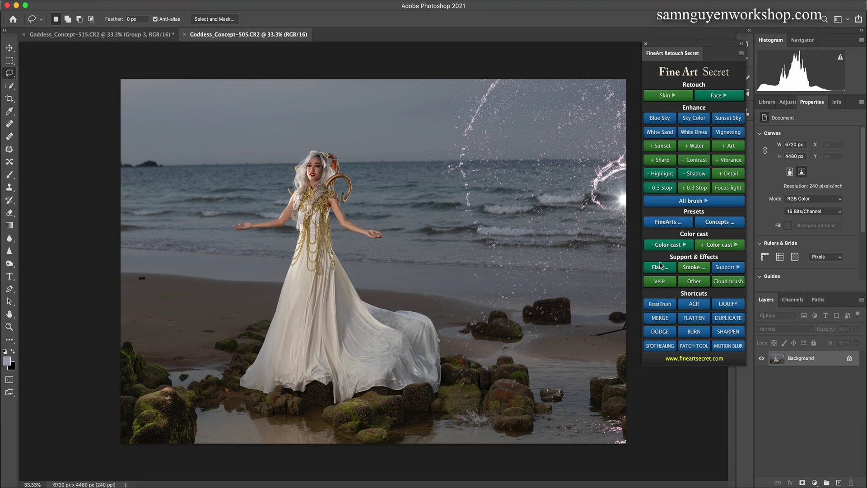
pyautogui.click(686, 283)
pyautogui.click(336, 55)
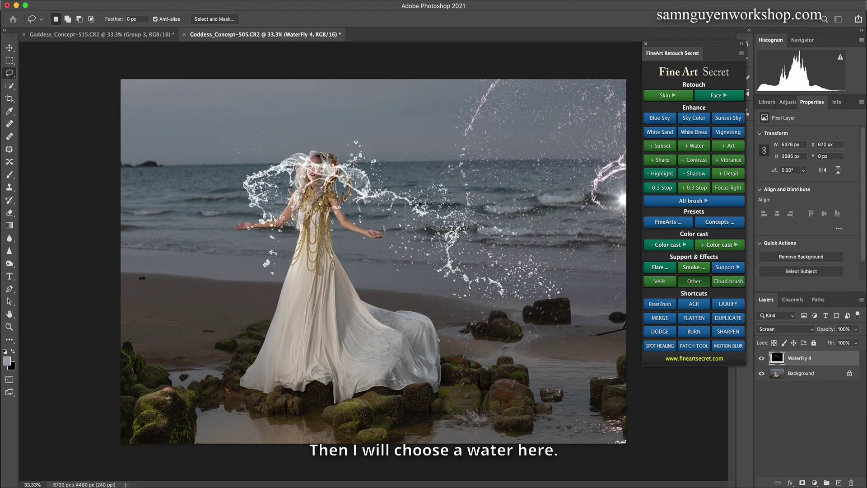
pyautogui.press('Return')
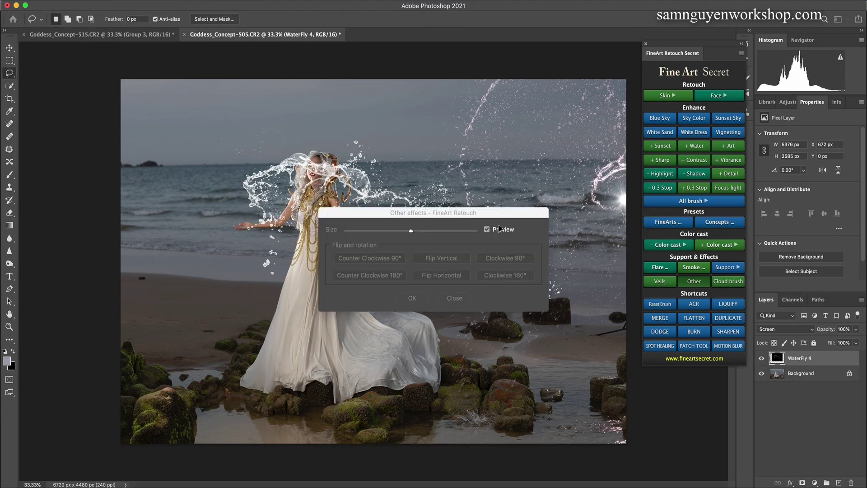
pyautogui.click(412, 299)
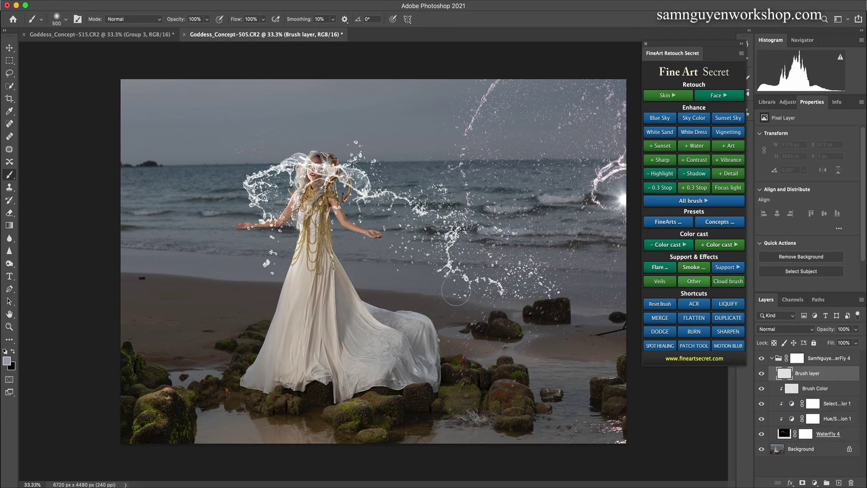
pyautogui.click(768, 420)
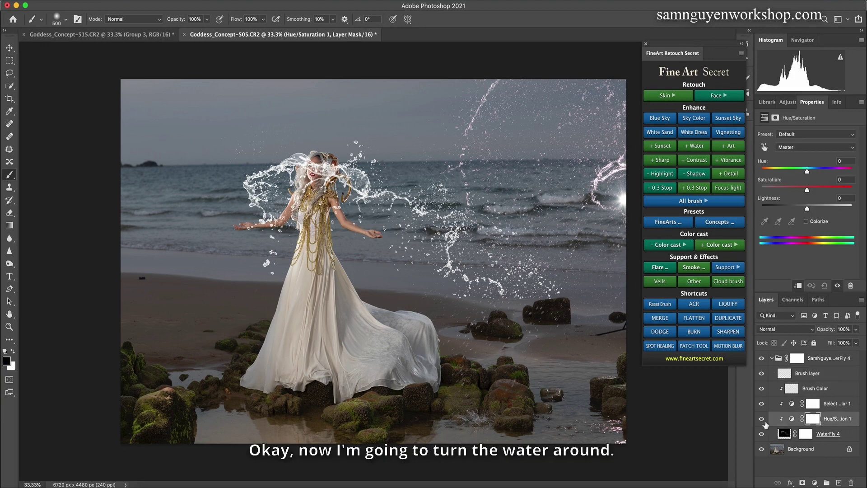
pyautogui.hotkey('ctrl', 't')
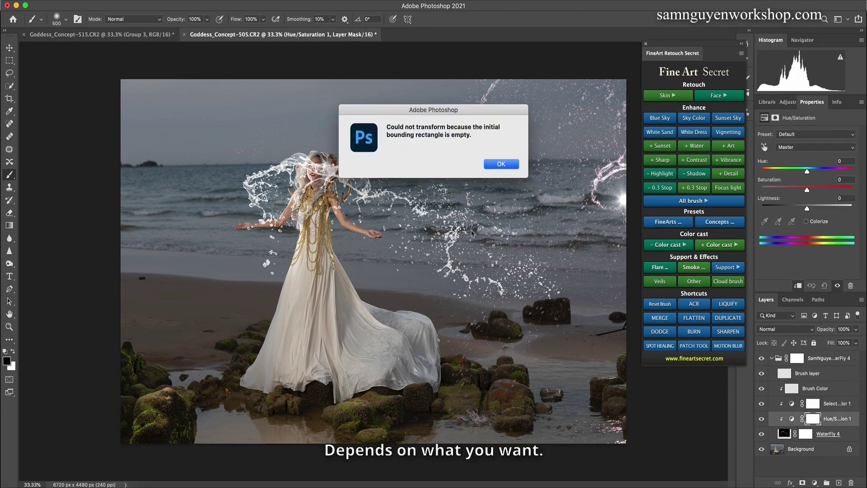
pyautogui.click(506, 165)
# Step: Rotate the WaterFly 4 layer so its splash falls vertically from the sky to the dress train, beside the horns
pyautogui.click(783, 435)
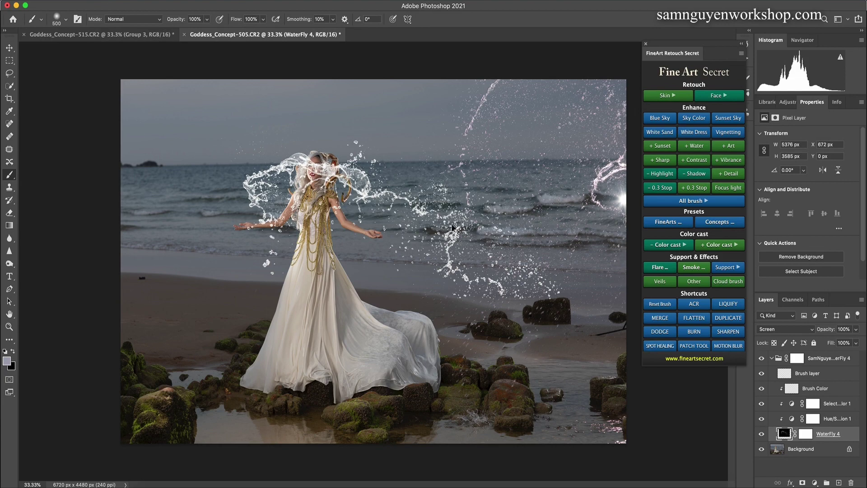
pyautogui.hotkey('ctrl', 't')
pyautogui.moveTo(592, 366); pyautogui.dragTo(384, 290)
pyautogui.moveTo(398, 184); pyautogui.dragTo(430, 170)
pyautogui.press('Return')
pyautogui.press('b')
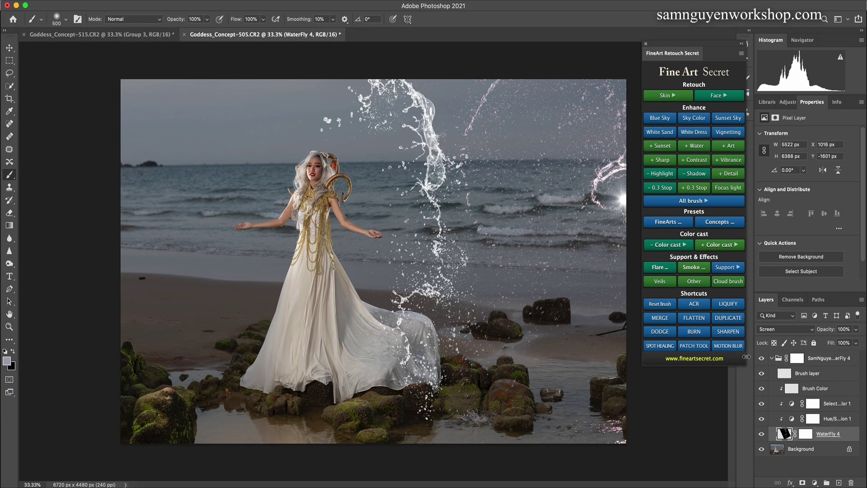
# Step: Insert the WaterFly 3 splash effect above the WaterFly 4 group at its default size
pyautogui.click(776, 358)
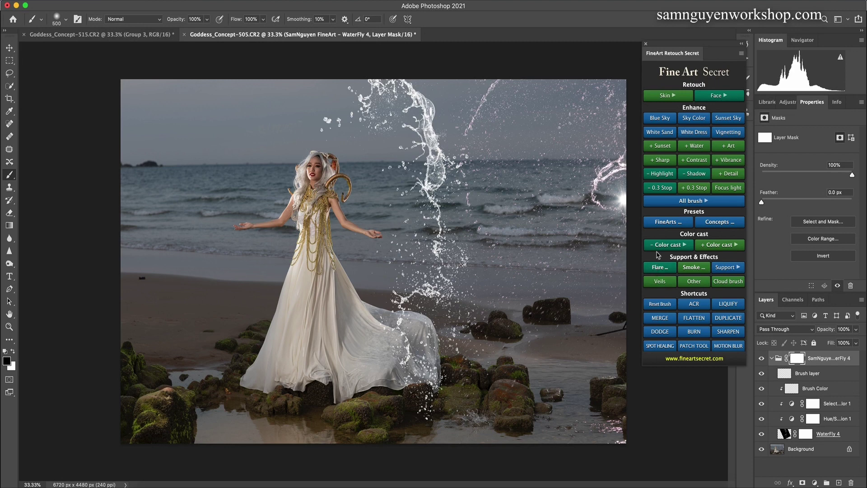
pyautogui.click(693, 281)
pyautogui.click(324, 54)
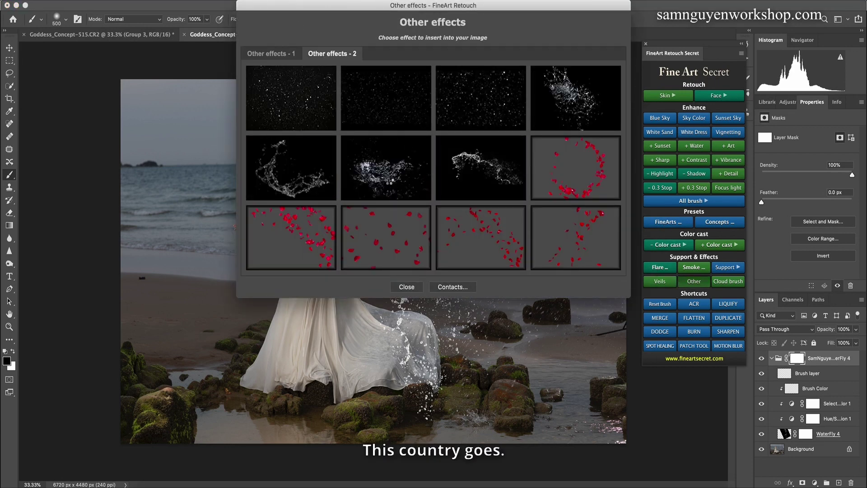
pyautogui.click(396, 167)
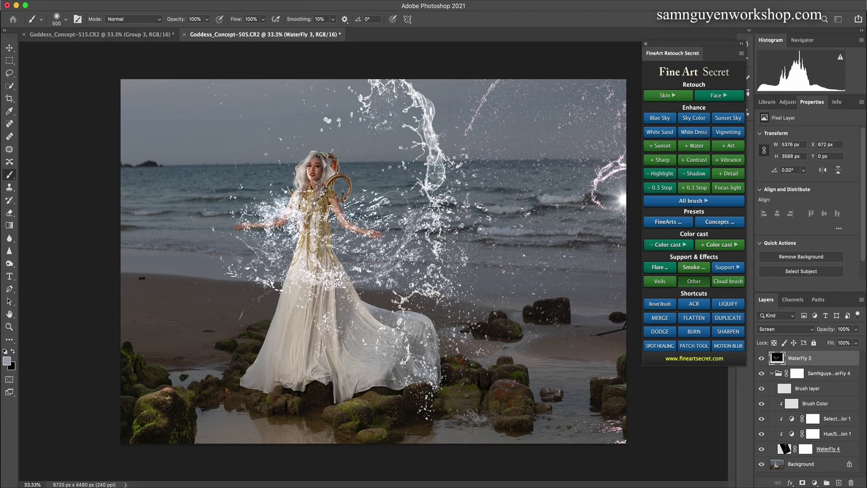
pyautogui.press('super+t')
pyautogui.press('Return')
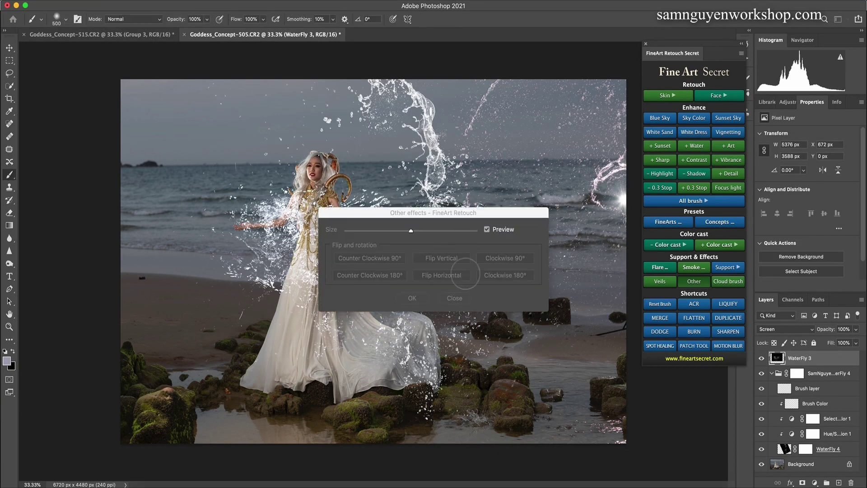
pyautogui.click(412, 298)
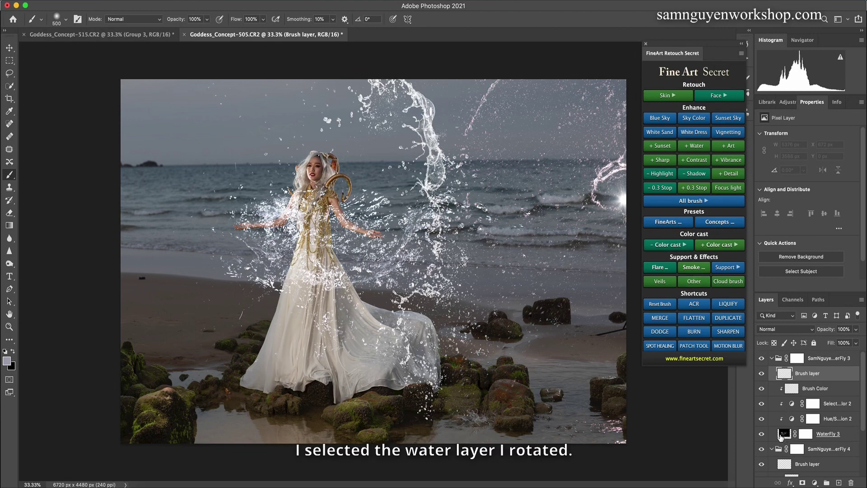
# Step: Rotate the WaterFly 3 layer about 102°, scale it to about 105%, and place it as falling water beside the outstretched arm over the distant island
pyautogui.click(786, 437)
pyautogui.press('super+t')
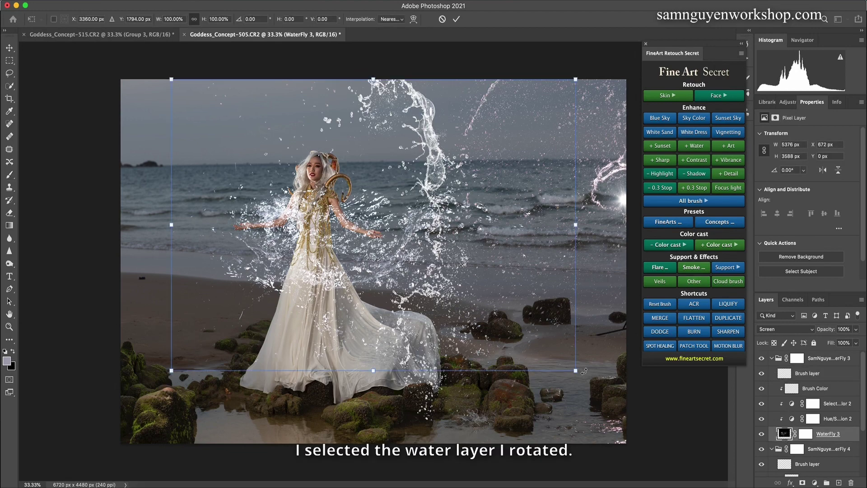
pyautogui.moveTo(584, 371); pyautogui.dragTo(319, 286)
pyautogui.moveTo(519, 235); pyautogui.dragTo(213, 211)
pyautogui.moveTo(289, 453); pyautogui.dragTo(298, 454)
pyautogui.moveTo(233, 201); pyautogui.dragTo(235, 202)
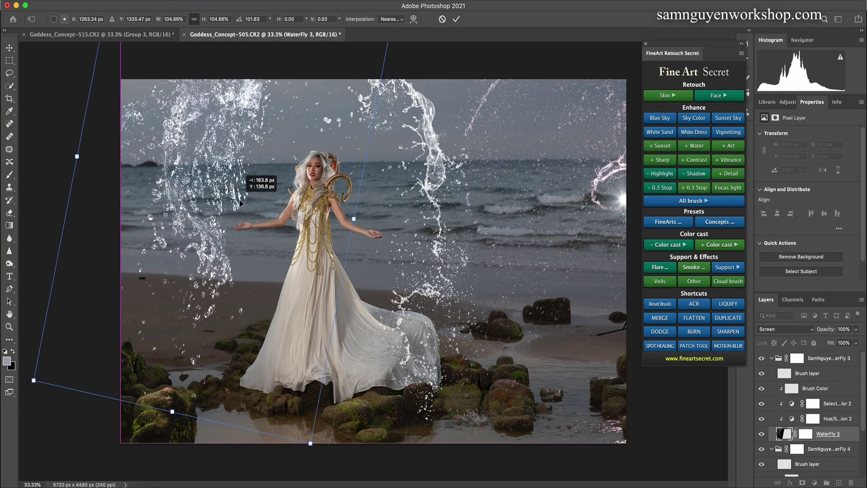
pyautogui.press('Return')
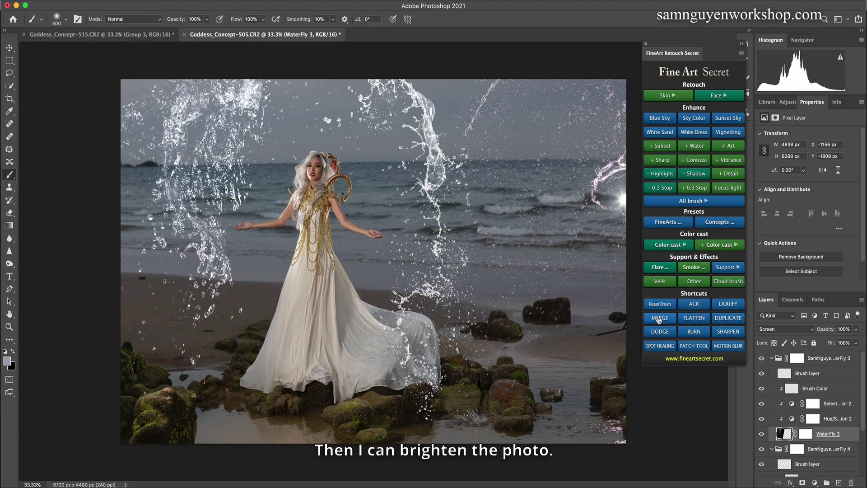
# Step: Group the WaterFly 3 and WaterFly 4 effect groups with all their layers into one group
pyautogui.click(819, 358)
pyautogui.scroll(-3, 826, 429)
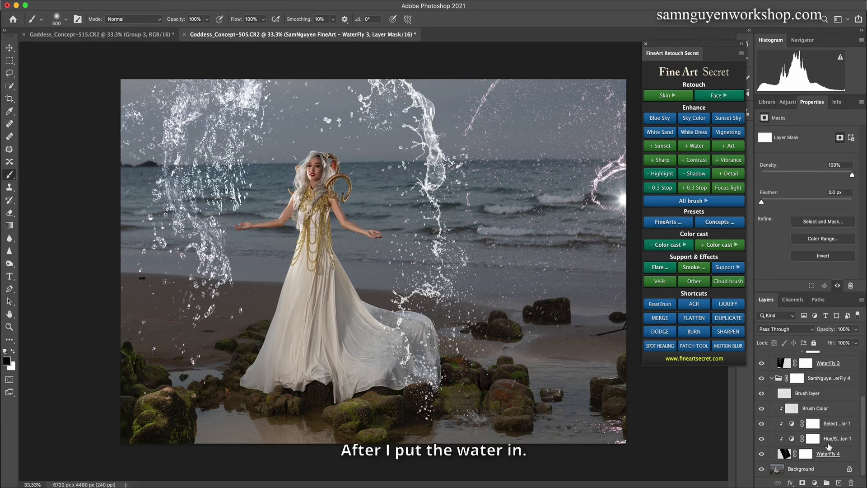
pyautogui.keyDown('shift'); pyautogui.click(786, 453); pyautogui.keyUp('shift')
pyautogui.press('super+g')
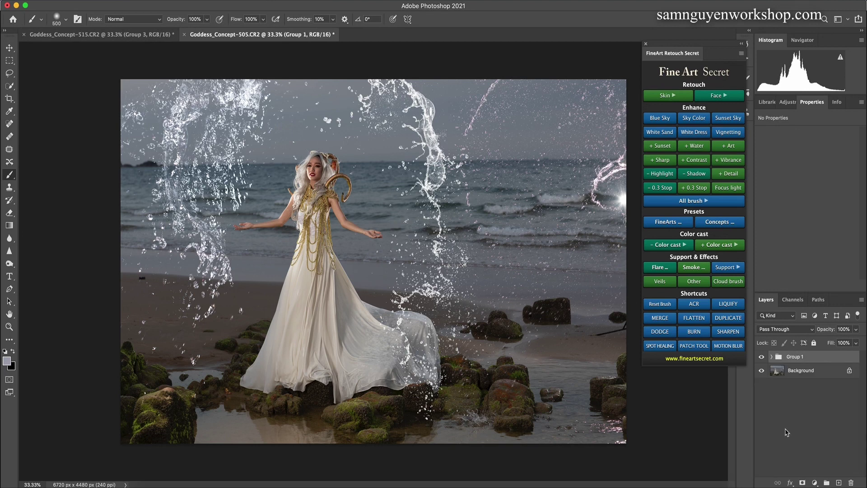
# Step: Stamp the visible image onto a new layer and apply the Contrast enhancement twice to brighten the photo
pyautogui.click(694, 282)
pyautogui.click(695, 161)
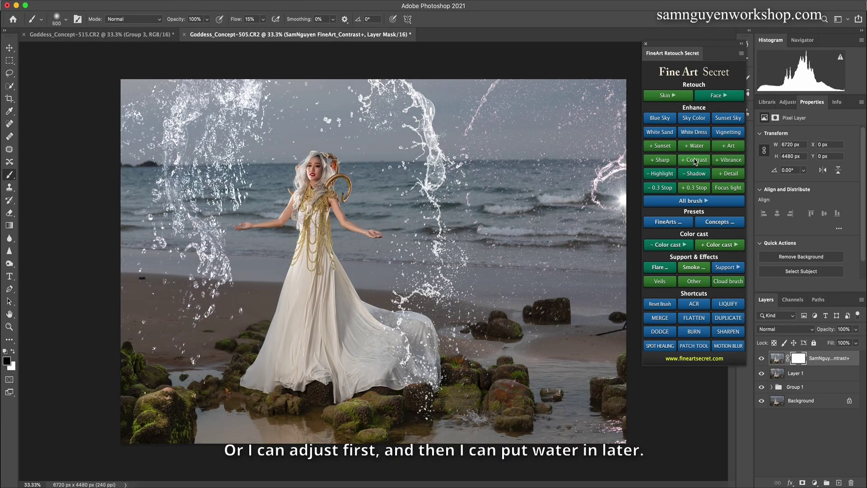
pyautogui.click(693, 162)
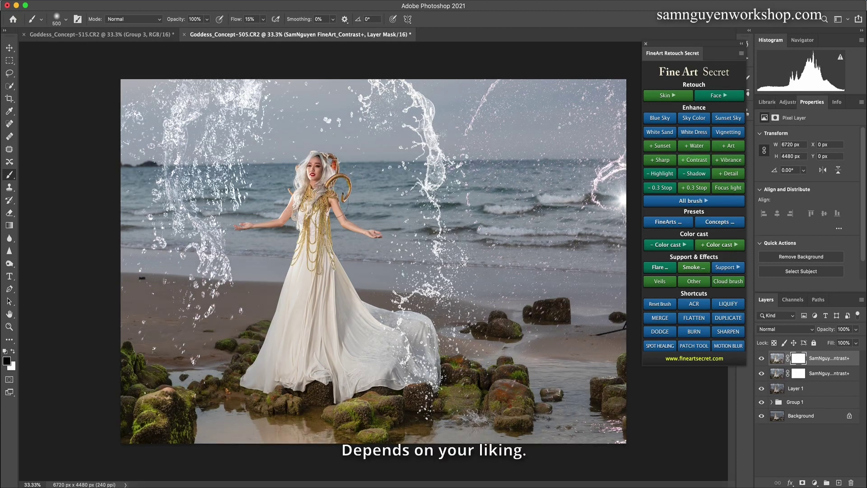
pyautogui.click(671, 246)
pyautogui.click(678, 301)
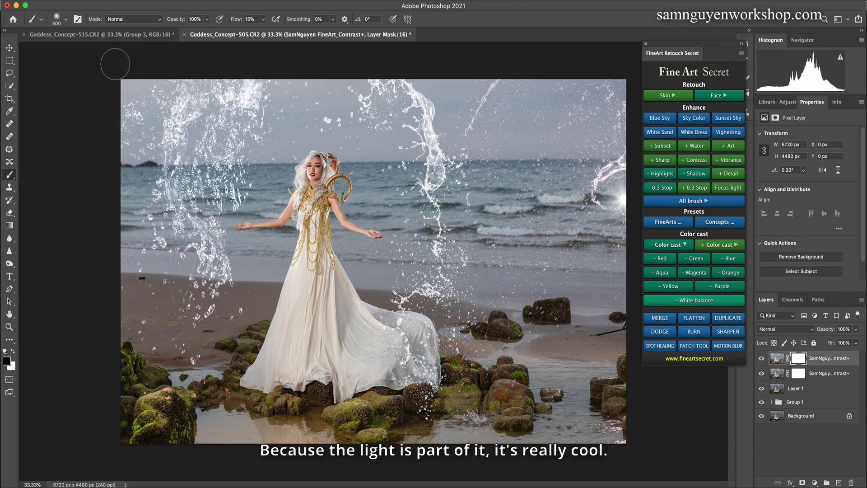
# Step: Return to the Goddess_Concept-515 photo and insert the WaterFly 4 splash effect above Group 3 at its default size
pyautogui.click(120, 35)
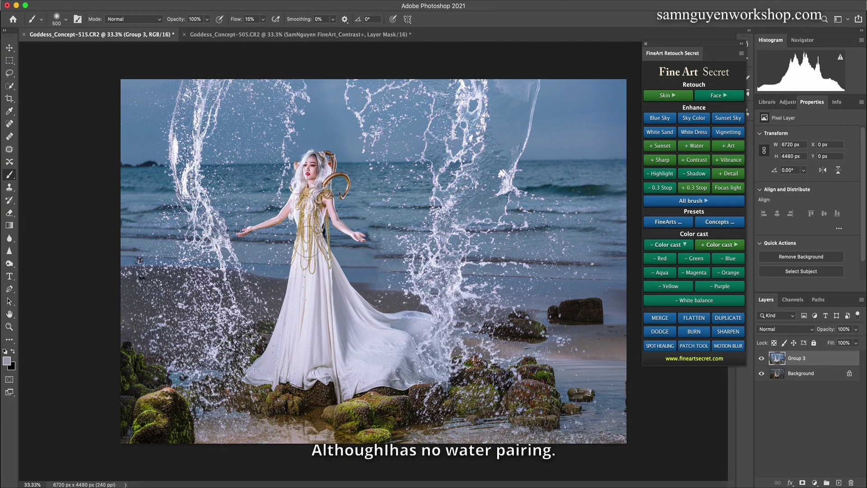
pyautogui.click(668, 244)
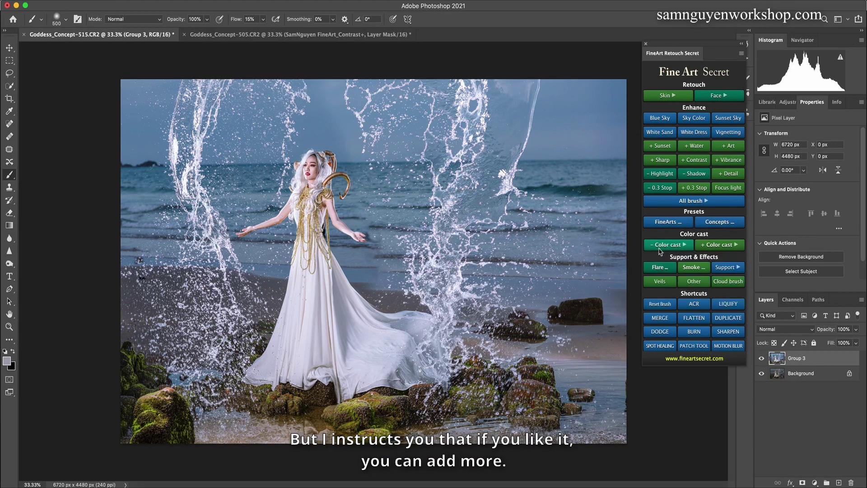
pyautogui.click(685, 283)
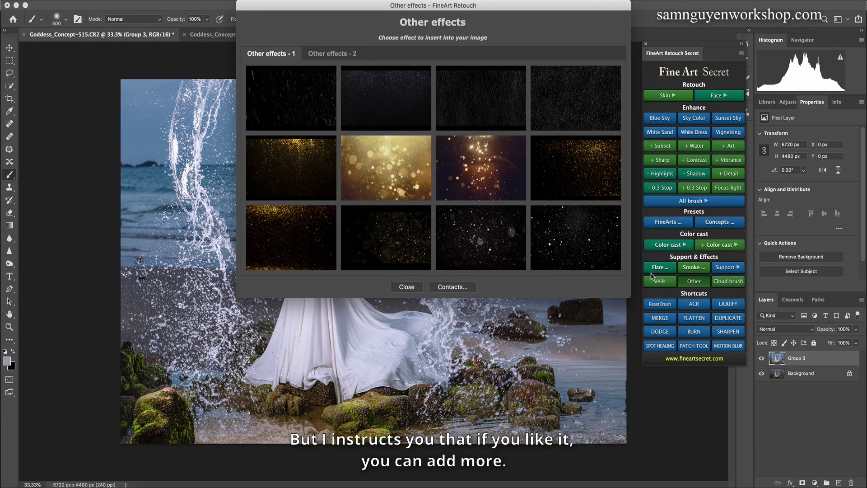
pyautogui.click(336, 52)
pyautogui.click(479, 167)
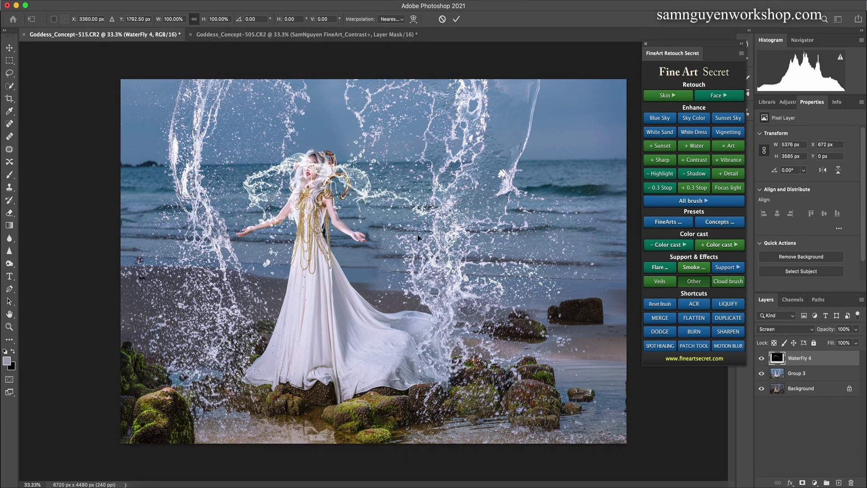
pyautogui.click(475, 155)
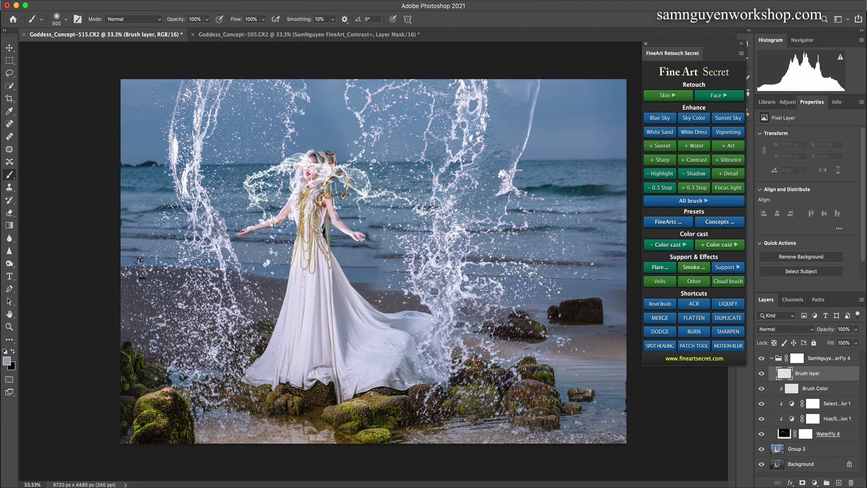
# Step: Rotate the WaterFly 4 layer to about 149° and move its splash down over the hem of the dress
pyautogui.click(781, 435)
pyautogui.press('super+t')
pyautogui.moveTo(589, 253); pyautogui.dragTo(332, 349)
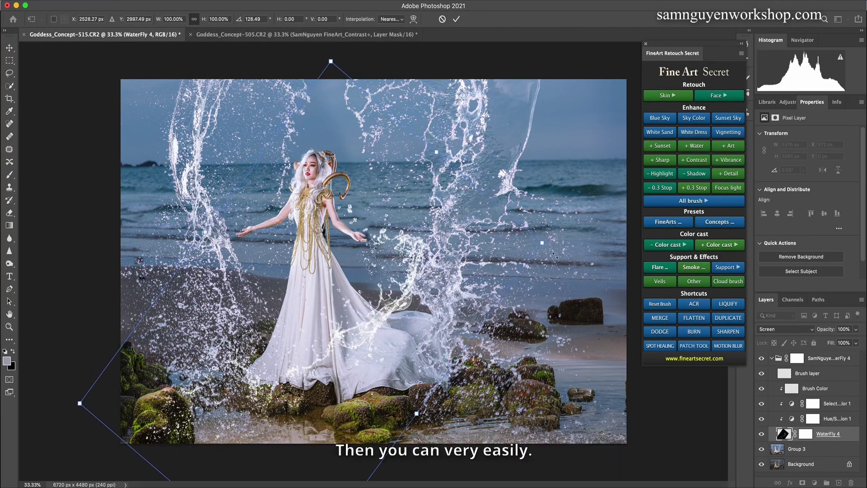
pyautogui.moveTo(558, 242); pyautogui.dragTo(559, 317)
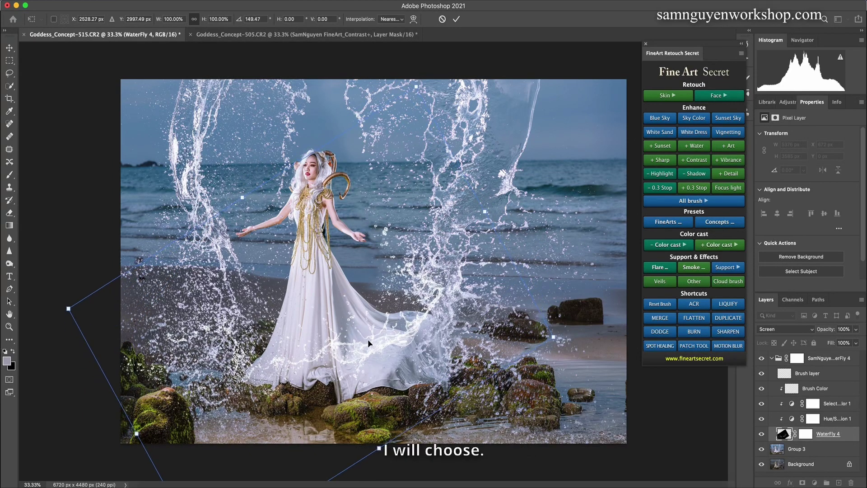
pyautogui.moveTo(368, 339); pyautogui.dragTo(350, 371)
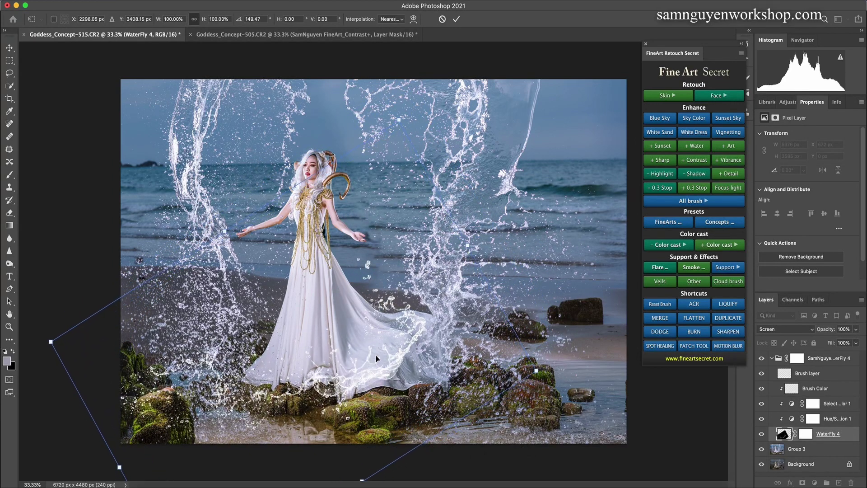
pyautogui.press('Return')
pyautogui.press('b')
# Step: Sample the existing water's color and paint it over the hem splash on the Brush Color layer with a 1300 px brush
pyautogui.click(792, 389)
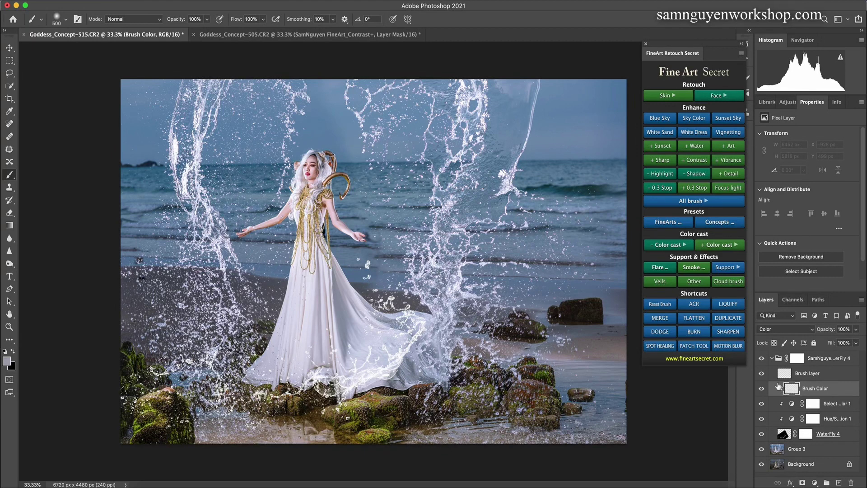
pyautogui.keyDown('alt'); pyautogui.click(437, 261); pyautogui.keyUp('alt')
pyautogui.press(']')
pyautogui.press(']')
pyautogui.press(']')
pyautogui.press(']')
pyautogui.press(']')
pyautogui.press(']')
pyautogui.press(']')
pyautogui.press(']')
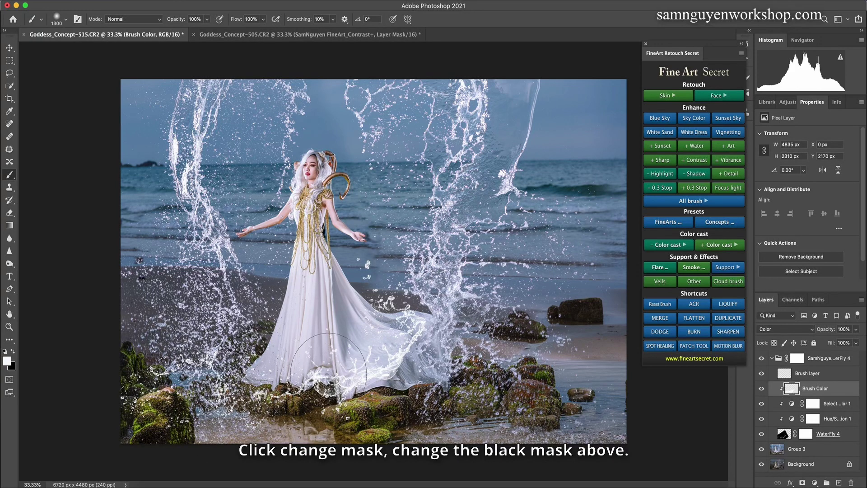
pyautogui.press('x')
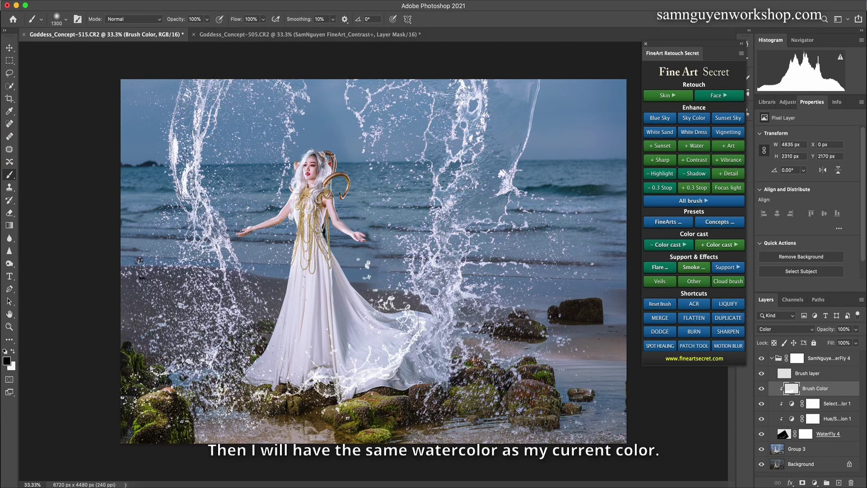
# Step: Sample the existing water's color again and paint it over the splash beside the dress train on the Brush Color layer
pyautogui.moveTo(478, 325); pyautogui.dragTo(476, 239)
pyautogui.keyDown('alt'); pyautogui.click(456, 289); pyautogui.keyUp('alt')
pyautogui.moveTo(396, 320); pyautogui.dragTo(424, 325)
pyautogui.keyDown('alt'); pyautogui.click(445, 319); pyautogui.keyUp('alt')
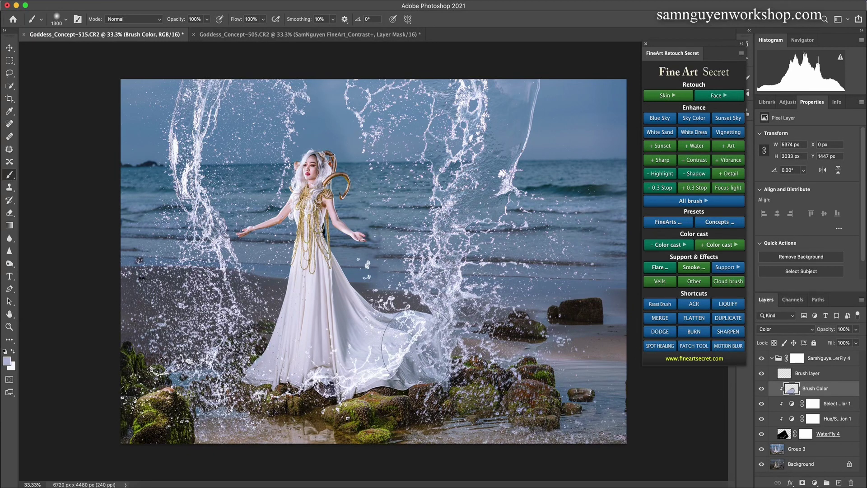
# Step: Toggle the WaterFly 4 group's visibility to compare the photo, and delete the whole group above Group 3
pyautogui.click(761, 358)
pyautogui.click(761, 358)
pyautogui.click(777, 359)
pyautogui.press('Delete')
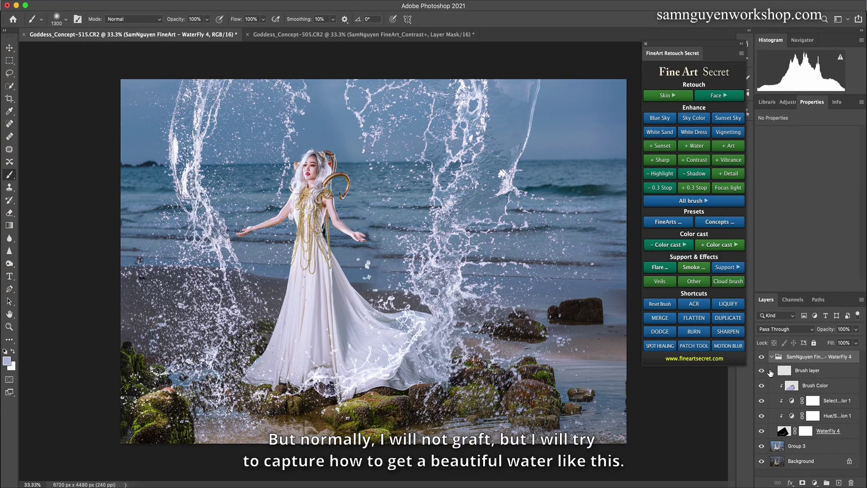
pyautogui.press('Delete')
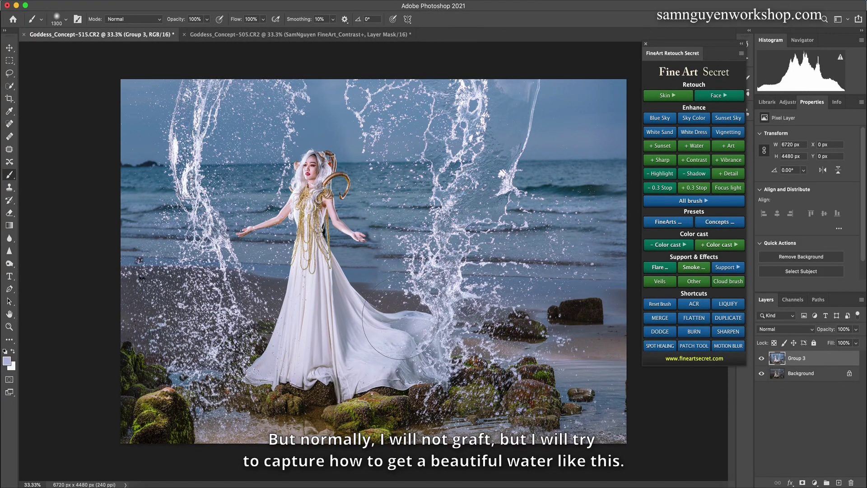
# Step: Switch to the Goddess_Concept-505 photo and insert the WaterFly 2 splash effect at its default size
pyautogui.hotkey('ctrl', 'Tab')
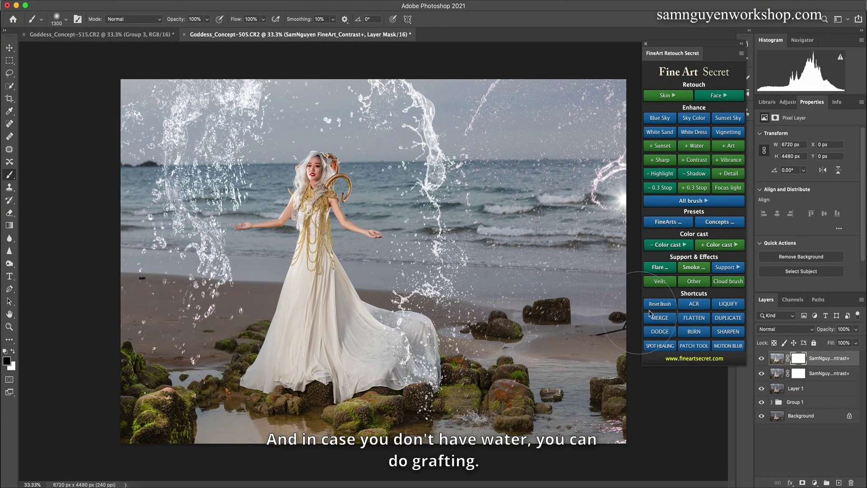
pyautogui.click(682, 281)
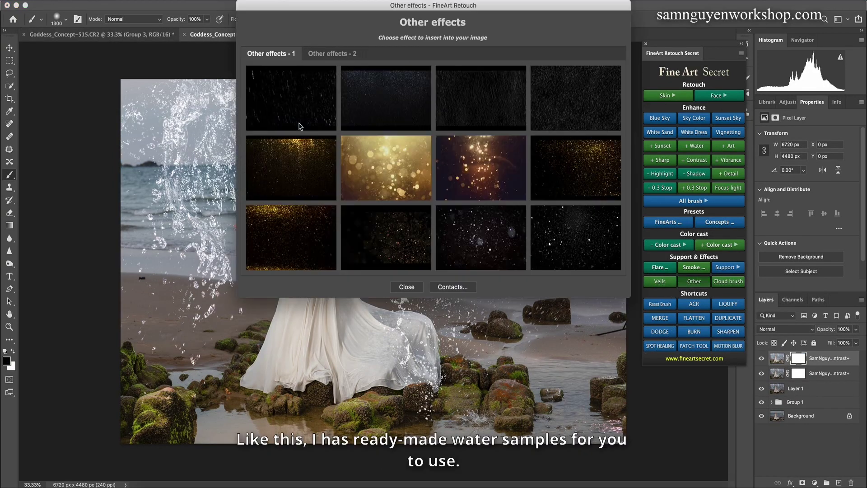
pyautogui.click(341, 55)
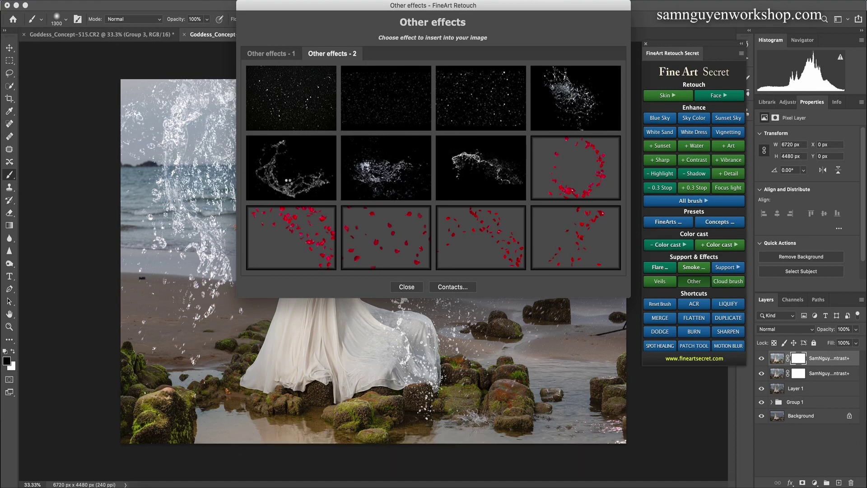
pyautogui.click(294, 181)
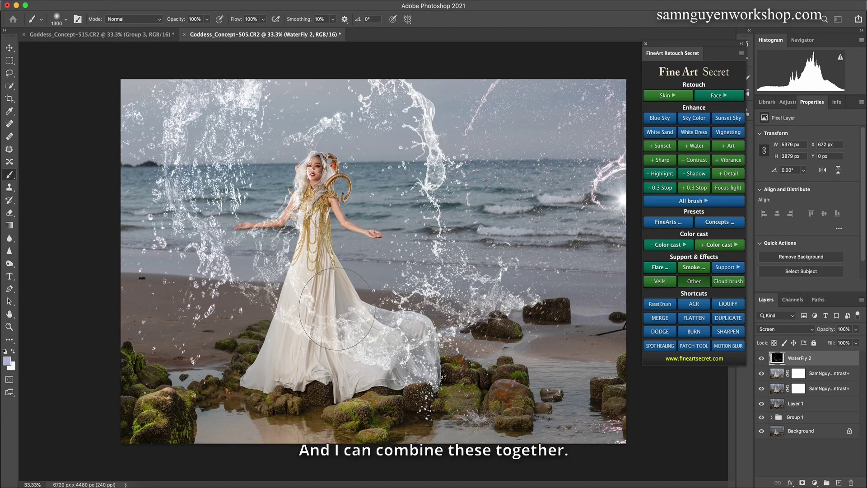
pyautogui.press('Return')
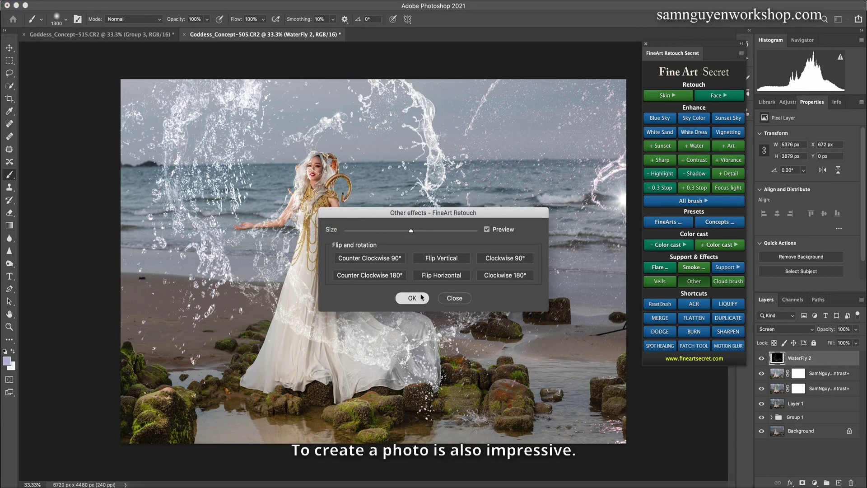
pyautogui.click(422, 297)
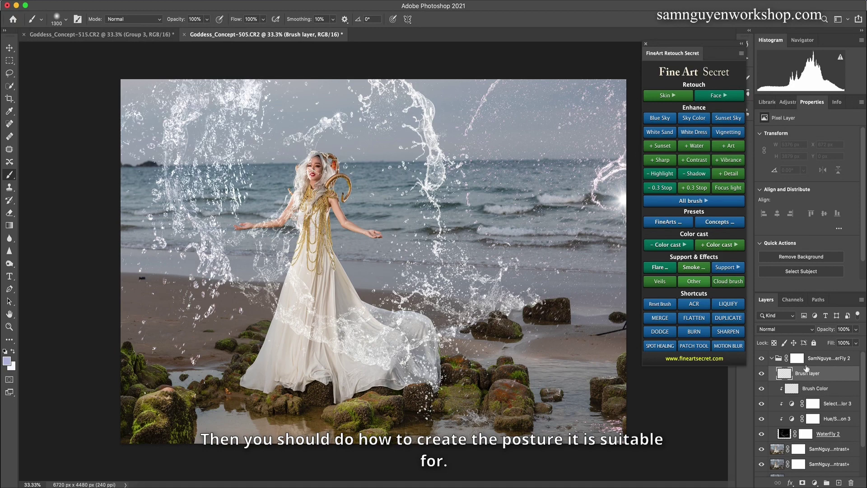
# Step: Move the WaterFly 2 layer's splash down over the dress hem, to about X -750 px, Y 523 px, and return to the Brush tool
pyautogui.click(785, 434)
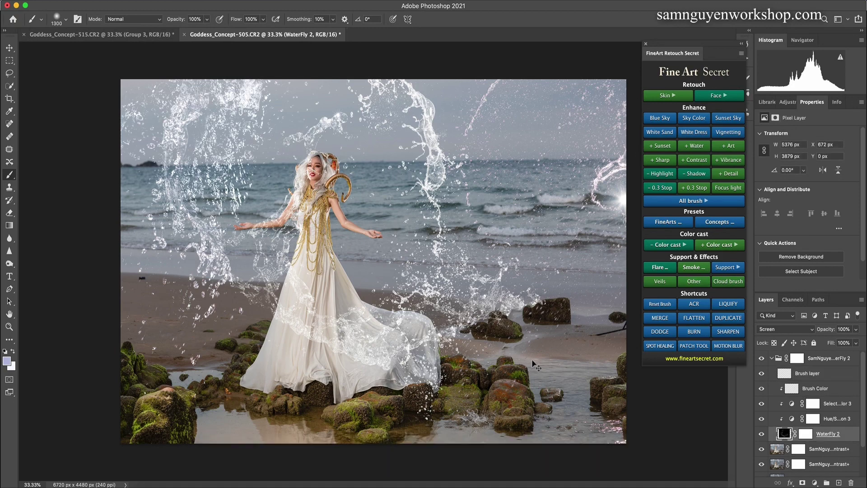
pyautogui.hotkey('ctrl', 't')
pyautogui.moveTo(360, 316); pyautogui.dragTo(253, 342)
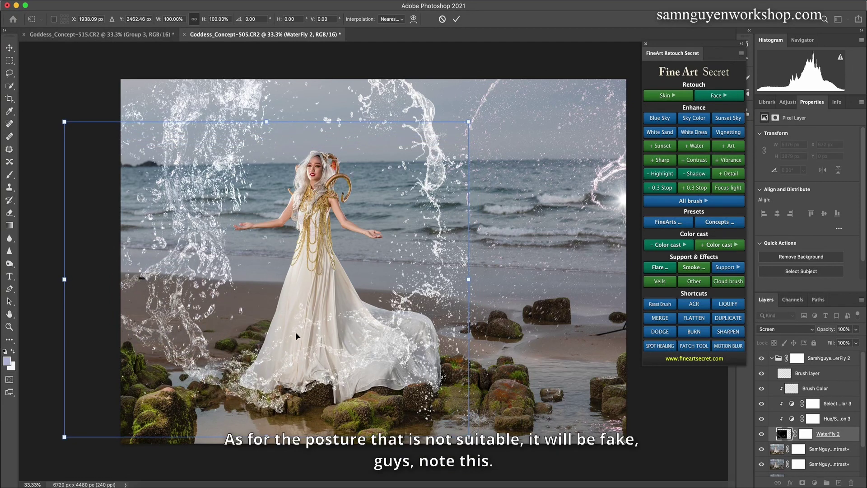
pyautogui.press('Return')
pyautogui.press('b')
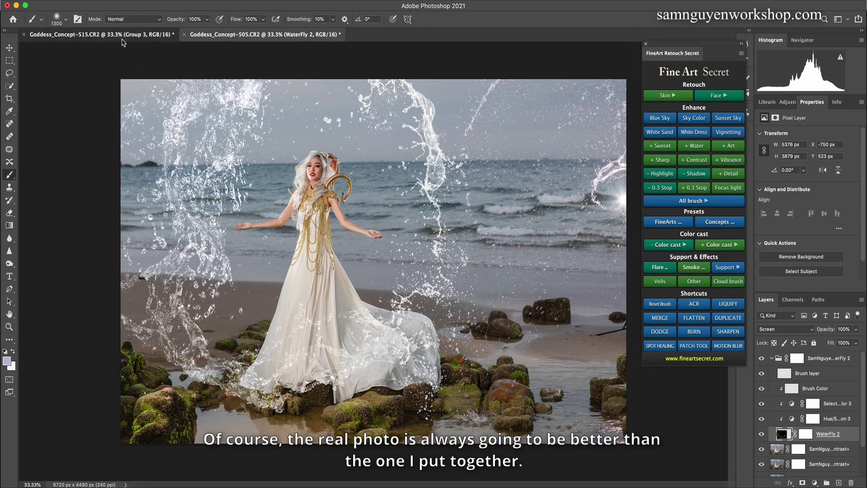
# Step: Compare the real water in Goddess_Concept-515 with the added splashes in Goddess_Concept-505, ending on Goddess_Concept-515
pyautogui.click(155, 40)
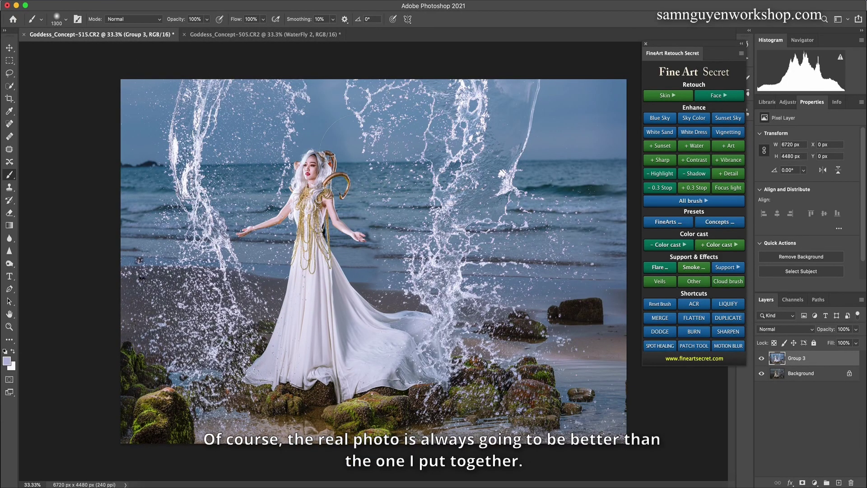
pyautogui.click(265, 40)
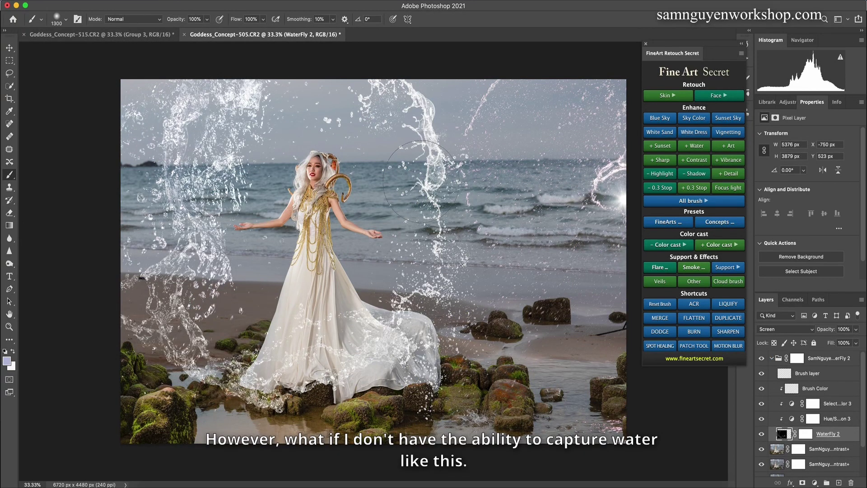
pyautogui.click(132, 32)
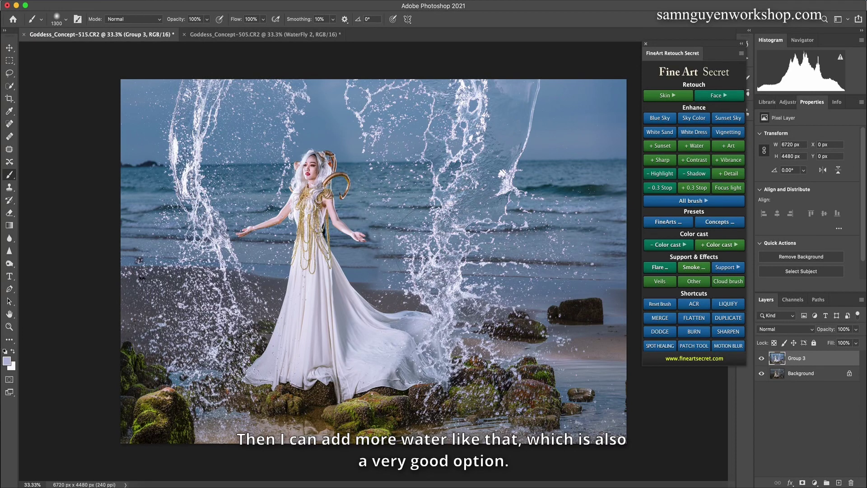